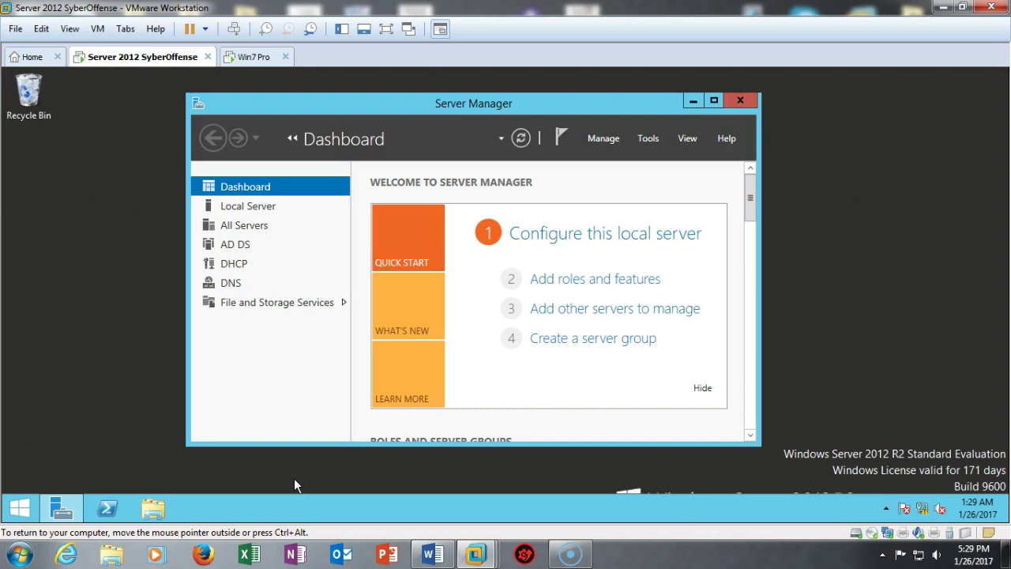
Open Local Disk (C:) from This PC in File Explorer.
left_click(17, 510)
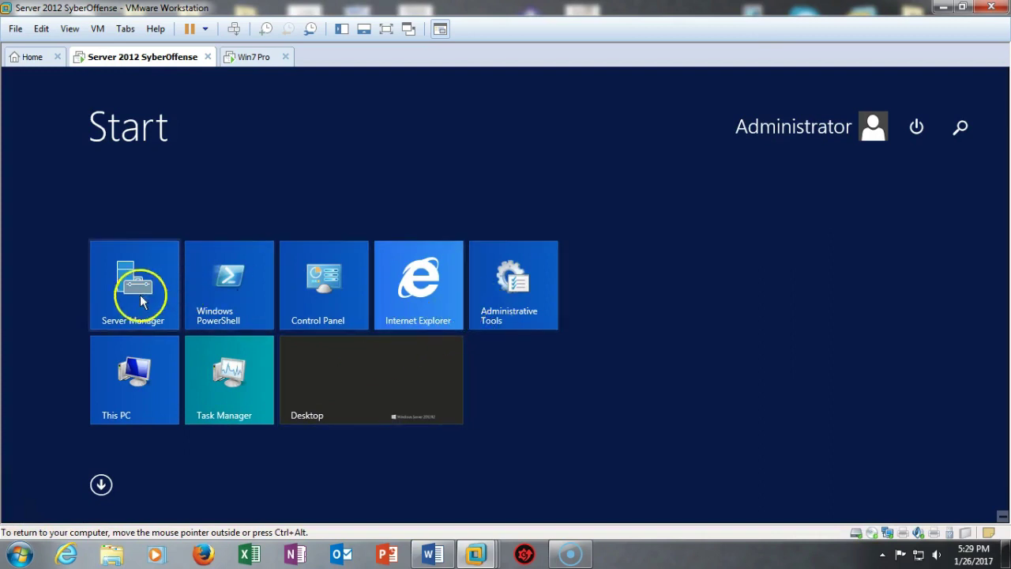
left_click(126, 372)
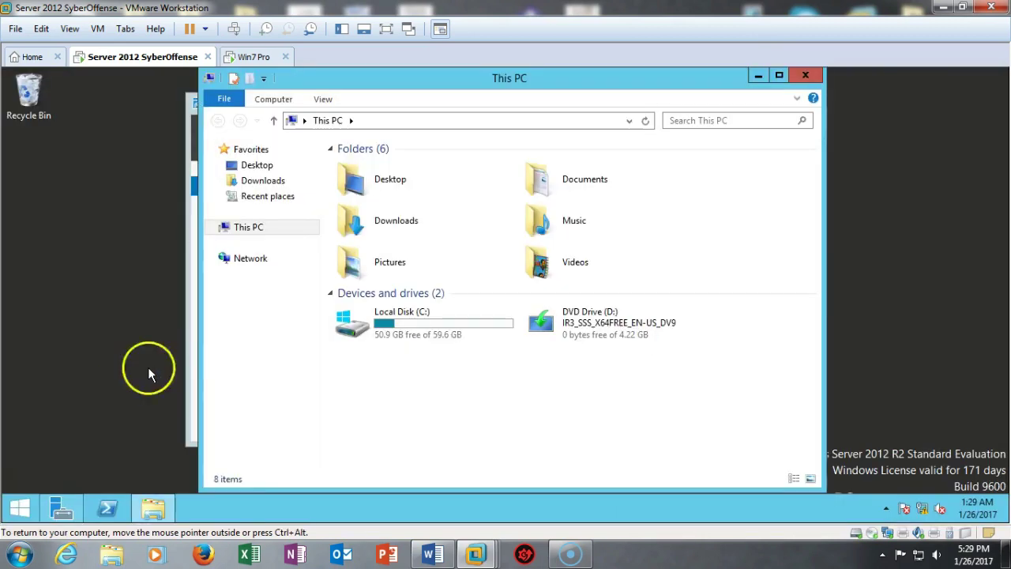
double_click(435, 326)
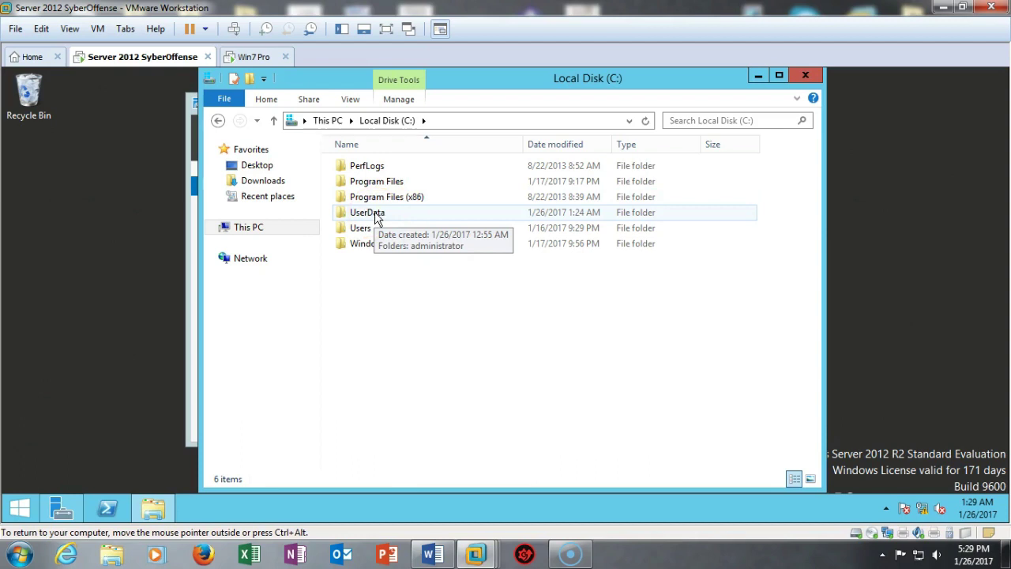
Review the UserData folder's sharing properties, confirming its network path is \\DC1\UserData.
right_click(375, 214)
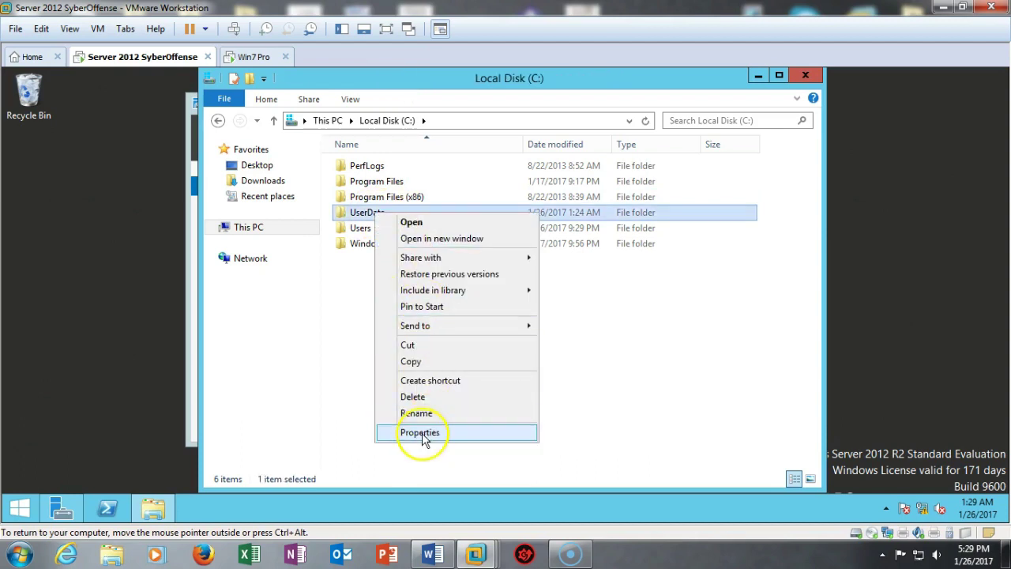
left_click(421, 432)
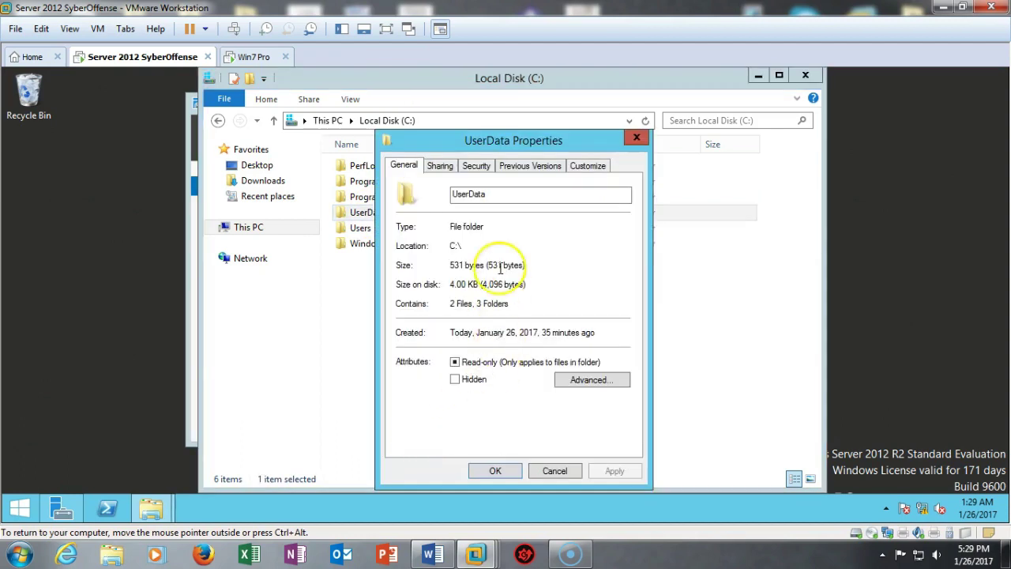
left_click(441, 167)
left_click(427, 266)
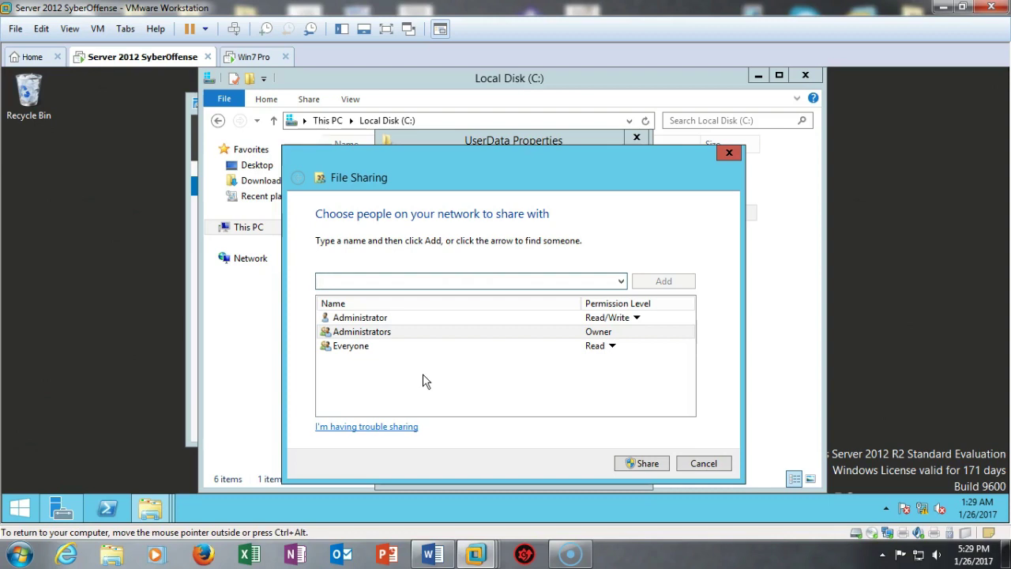
left_click(706, 469)
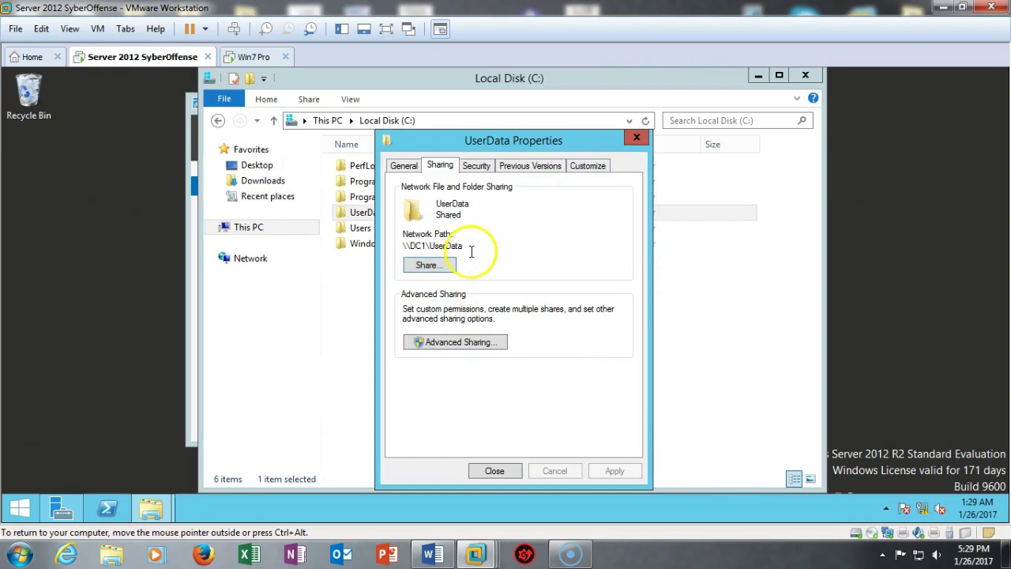
left_click_drag(464, 246, 392, 247)
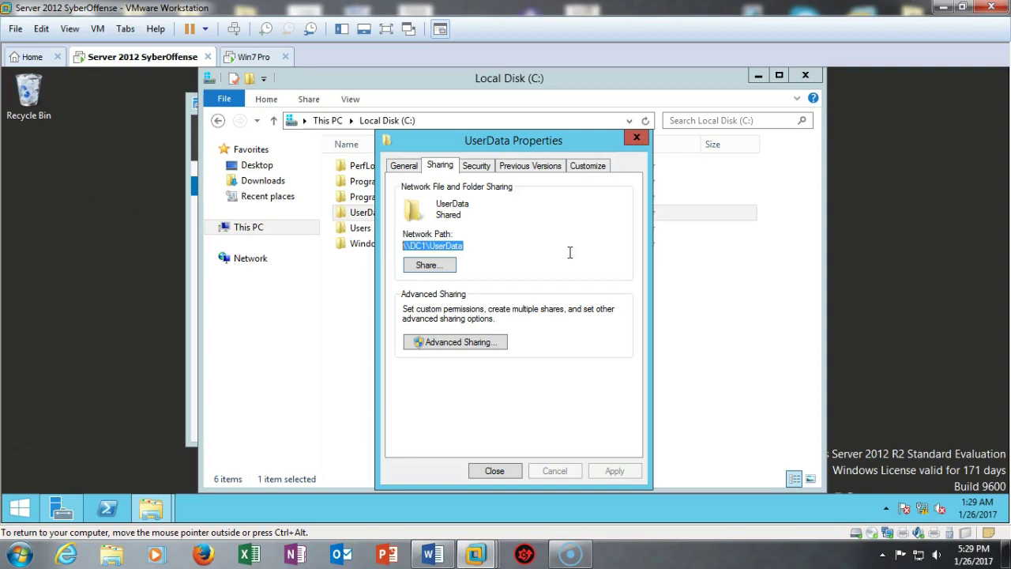
left_click(583, 212)
left_click(498, 471)
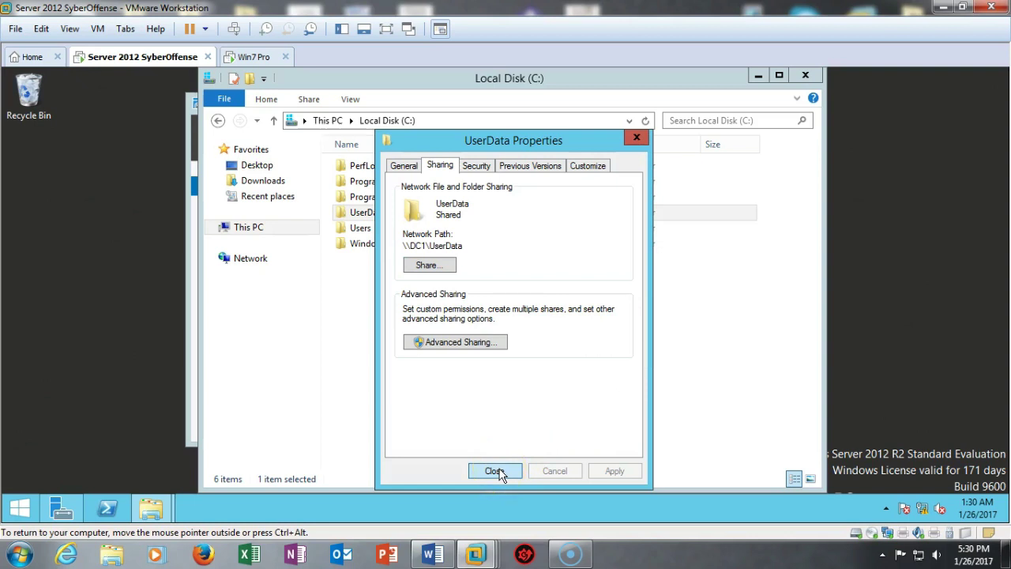
Dismiss the UserData Properties dialog and leave the Local Disk (C:) window.
left_click(498, 471)
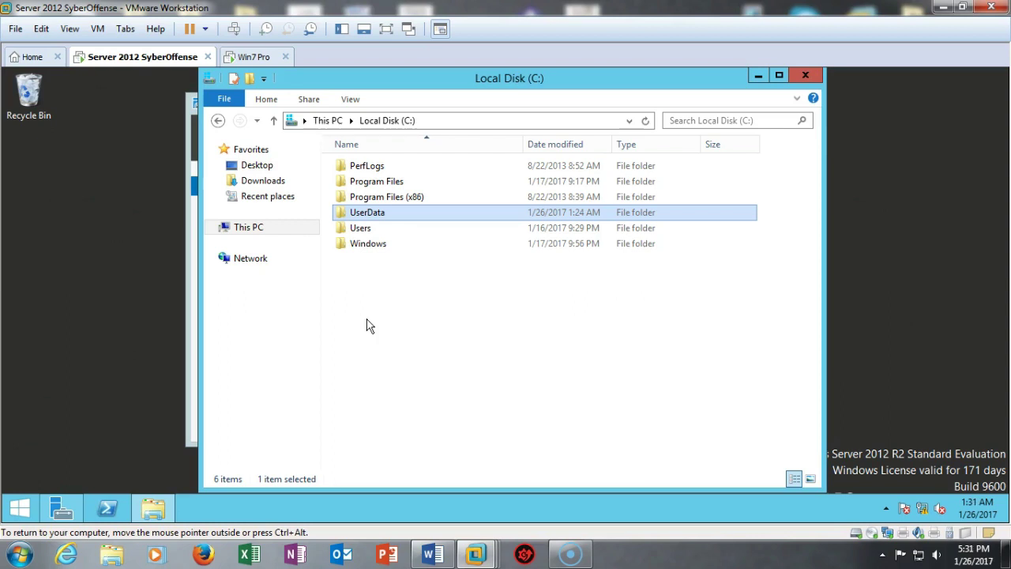
left_click(409, 321)
Close the C: window, launch Group Policy Management from Server Manager Tools, expand Group Policy Objects.
left_click(807, 75)
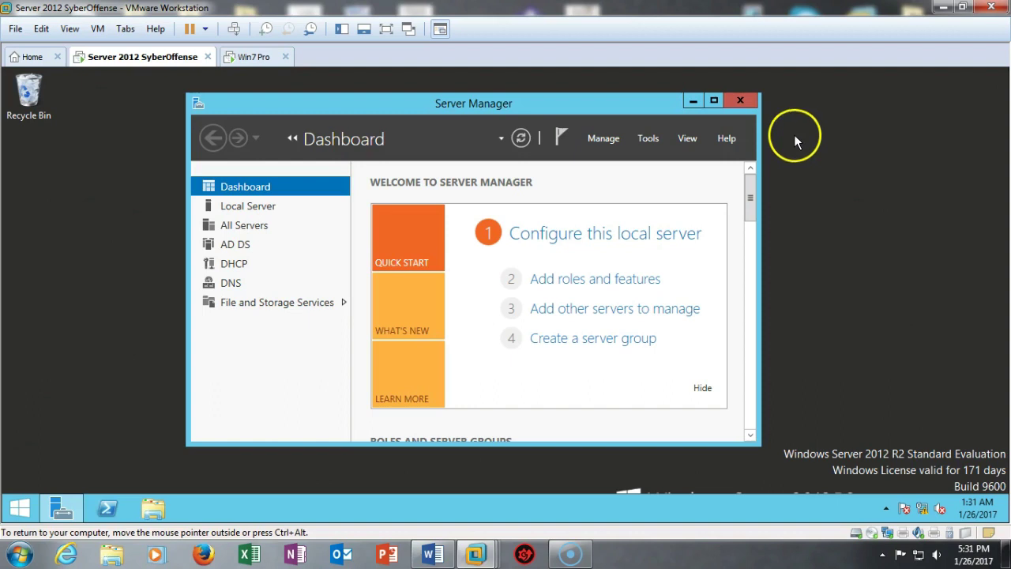
left_click(651, 138)
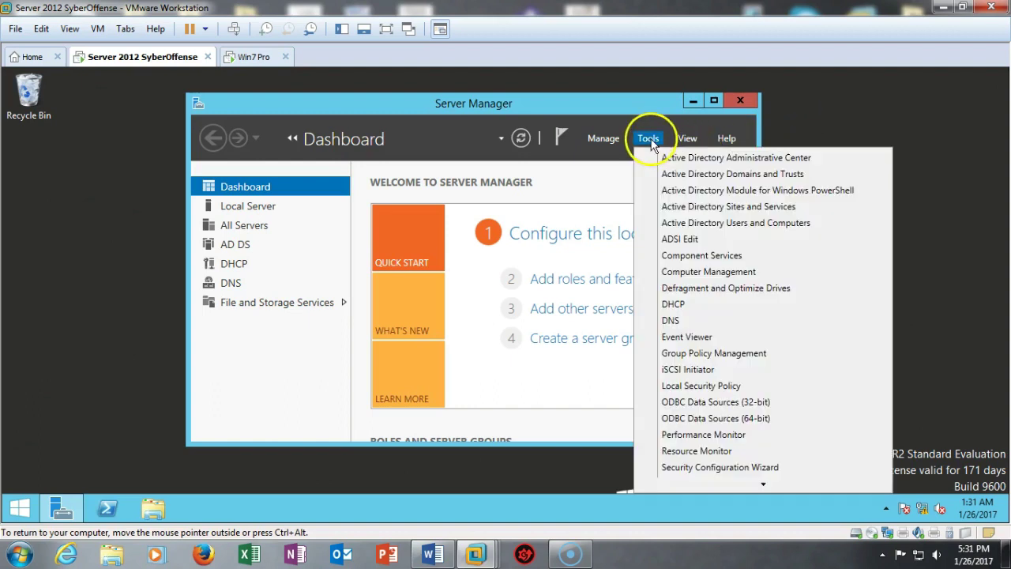
left_click(721, 352)
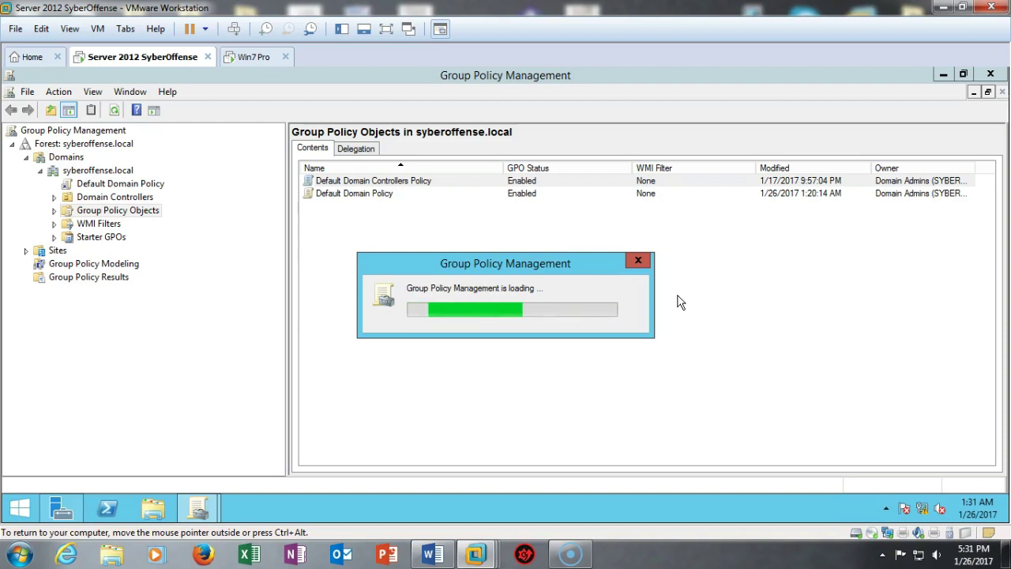
left_click(702, 288)
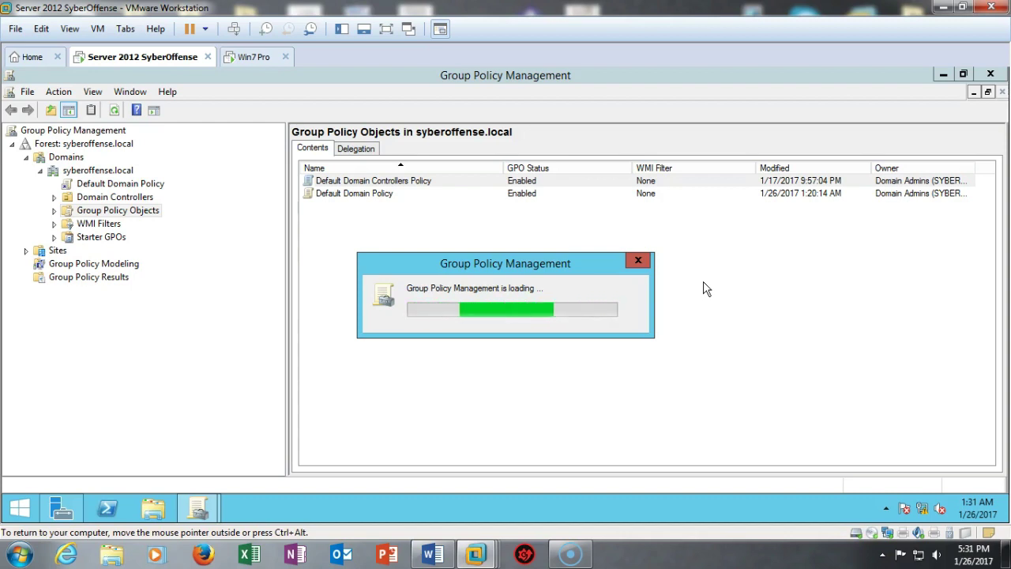
left_click(53, 210)
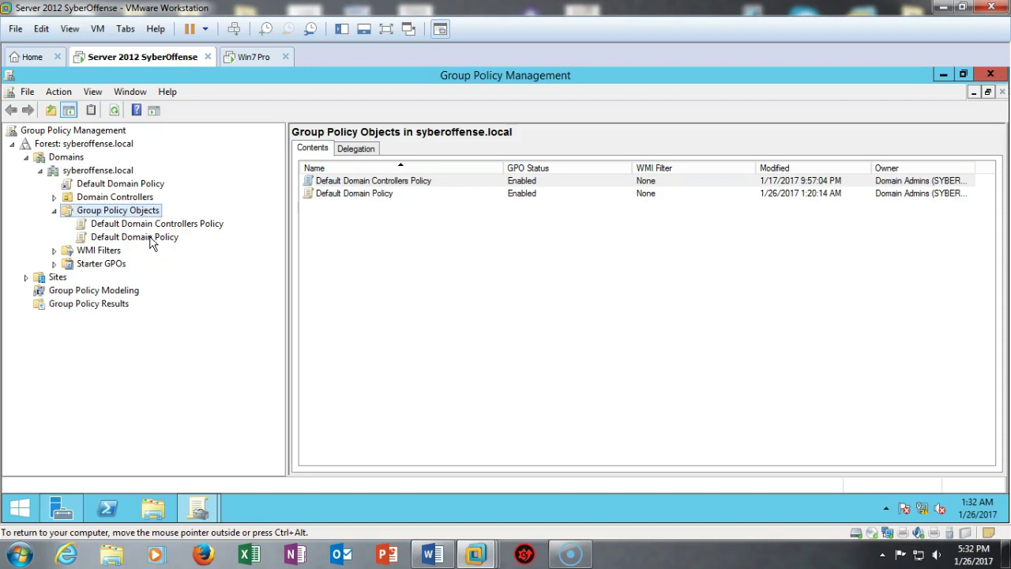
Open the Default Domain Policy in Group Policy Management Editor.
left_click(152, 243)
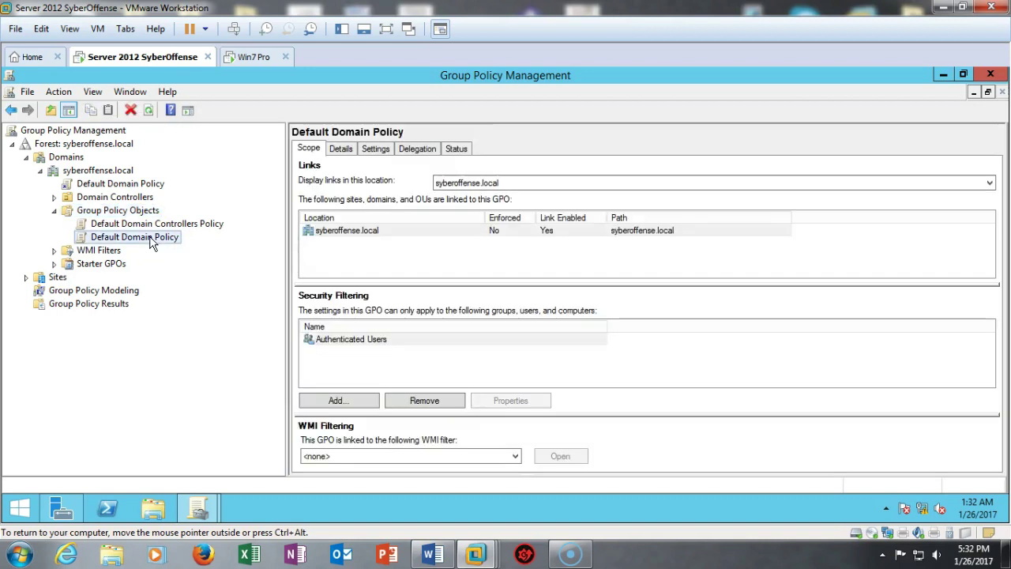
left_click(170, 270)
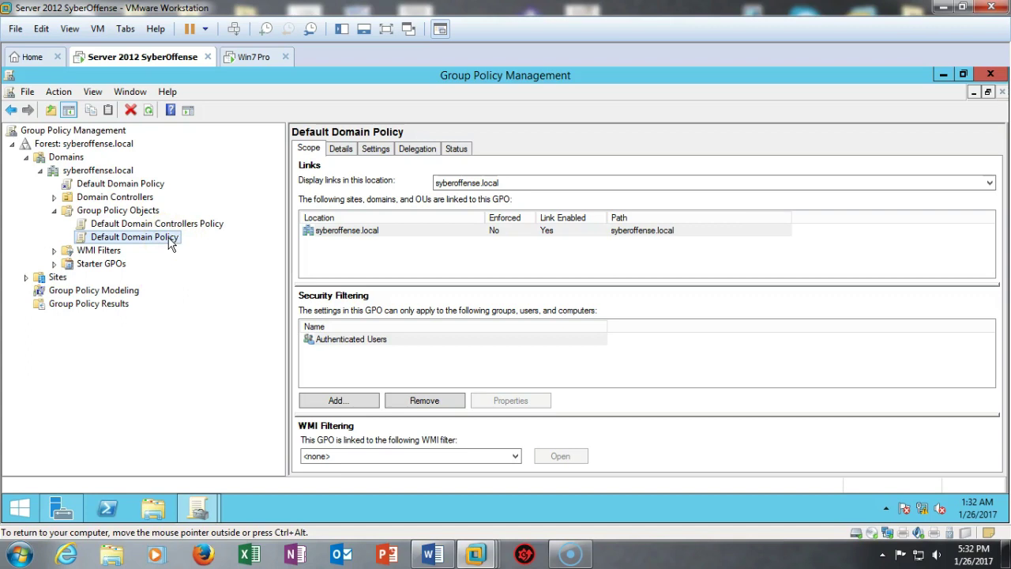
right_click(170, 242)
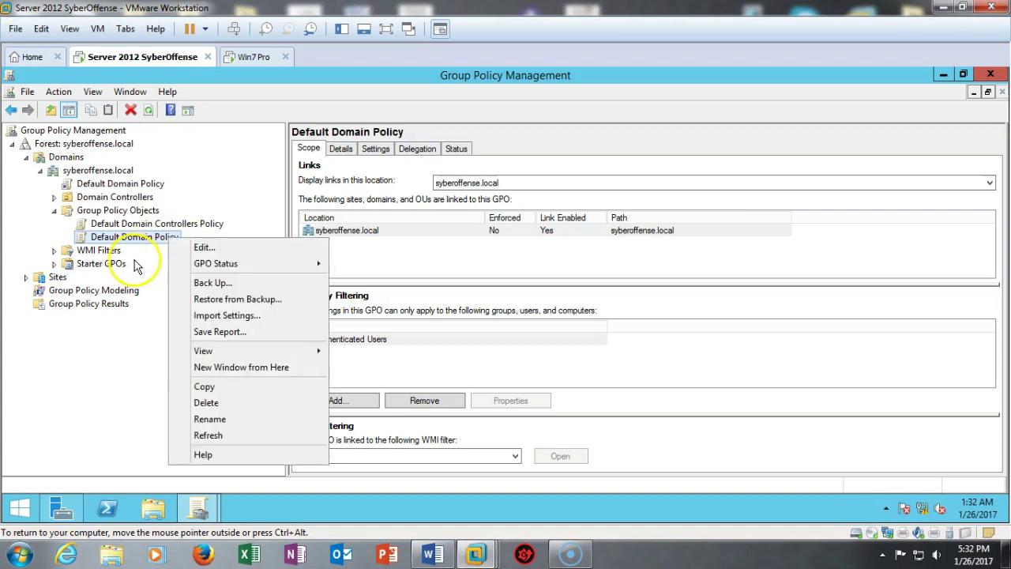
left_click(207, 248)
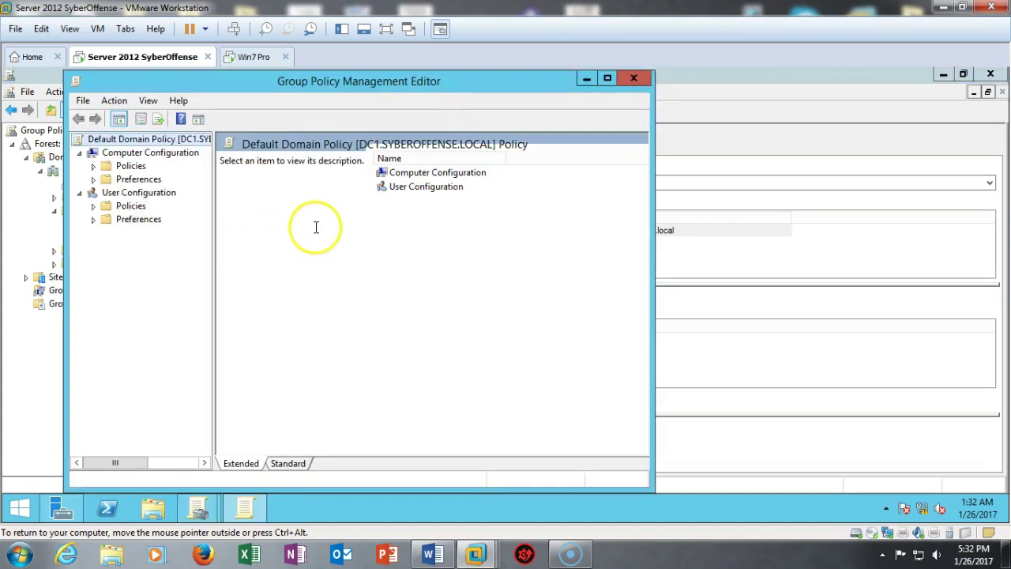
Expand User Configuration > Policies > Windows Settings > Folder Redirection and select Documents.
left_click(80, 194)
left_click(79, 193)
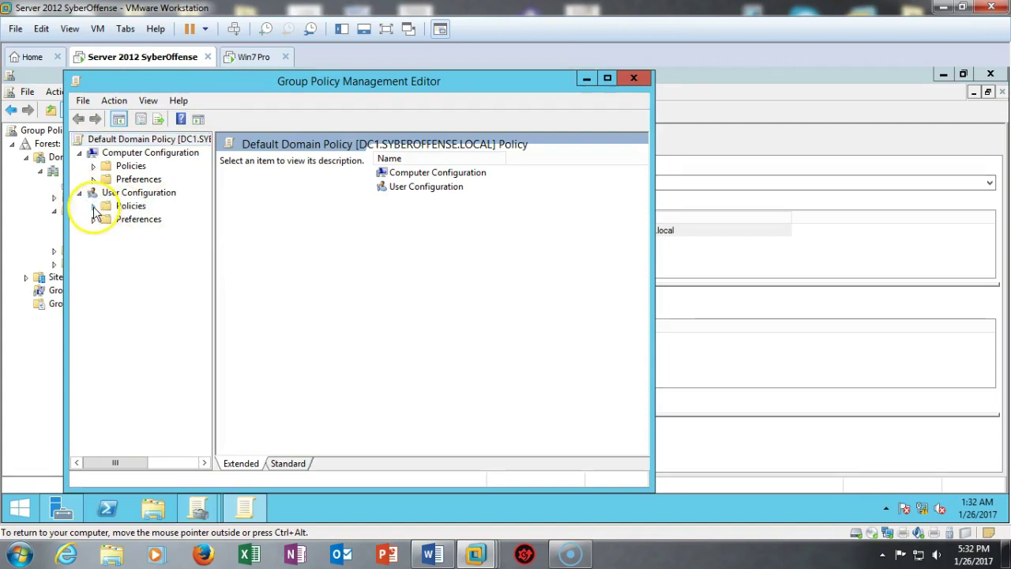
left_click(94, 206)
left_click(108, 233)
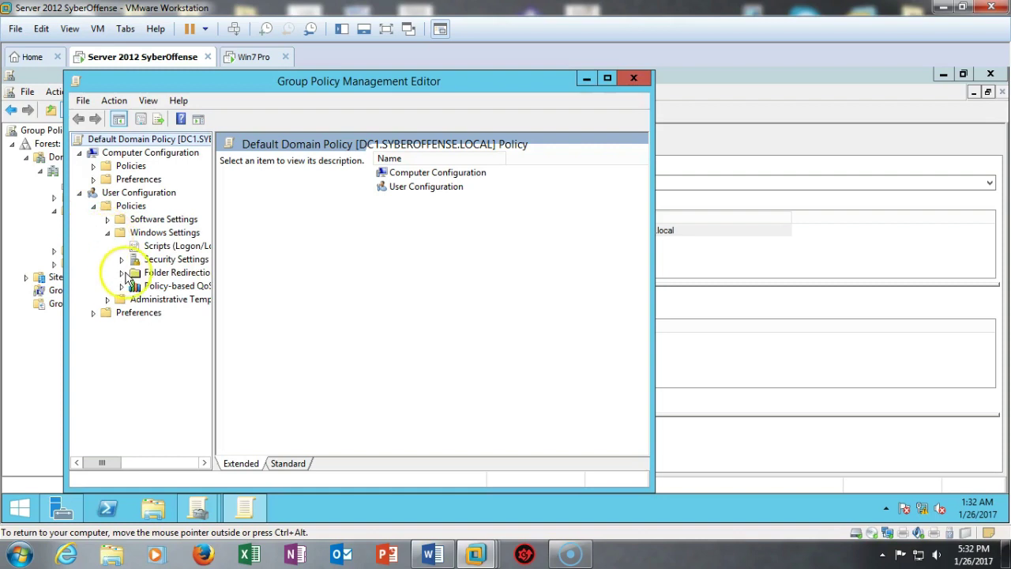
left_click_drag(226, 256, 342, 257)
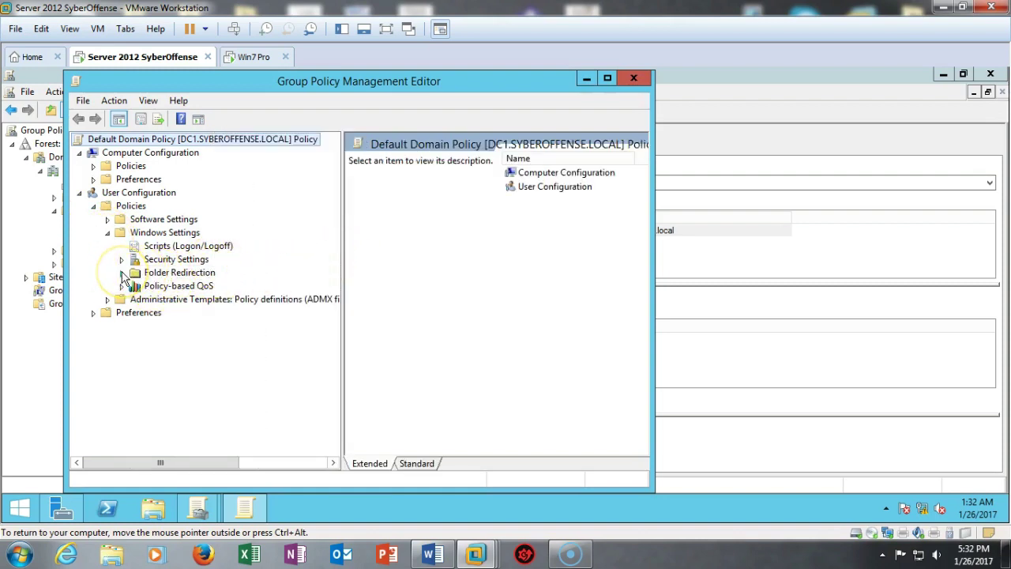
left_click(121, 272)
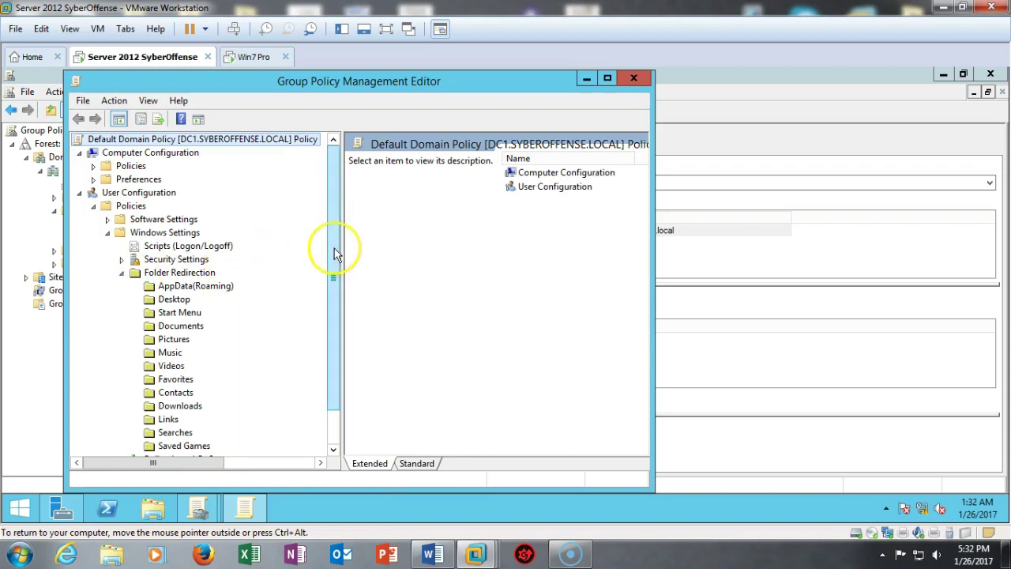
left_click_drag(334, 258, 332, 323)
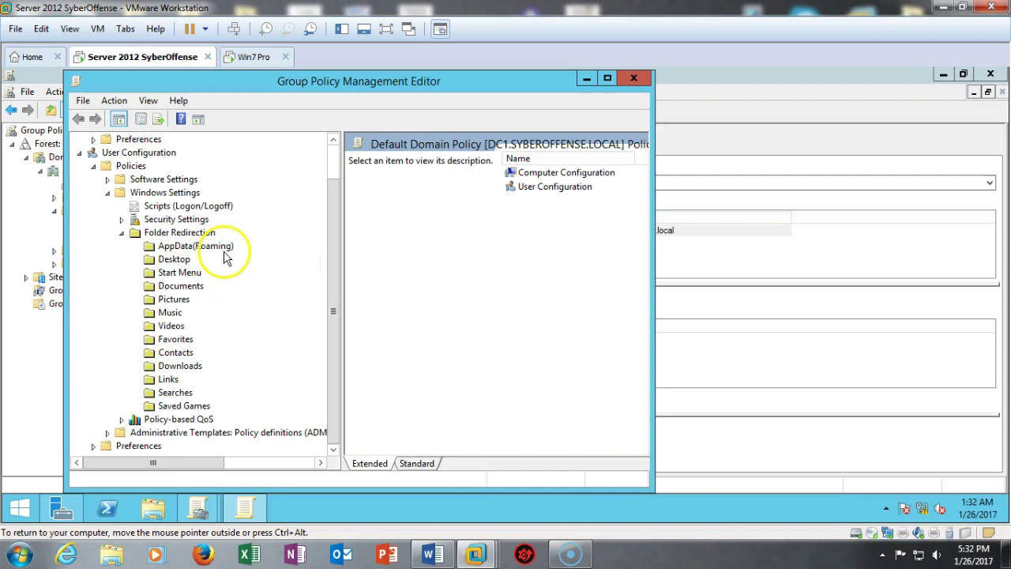
left_click(192, 291)
right_click(194, 290)
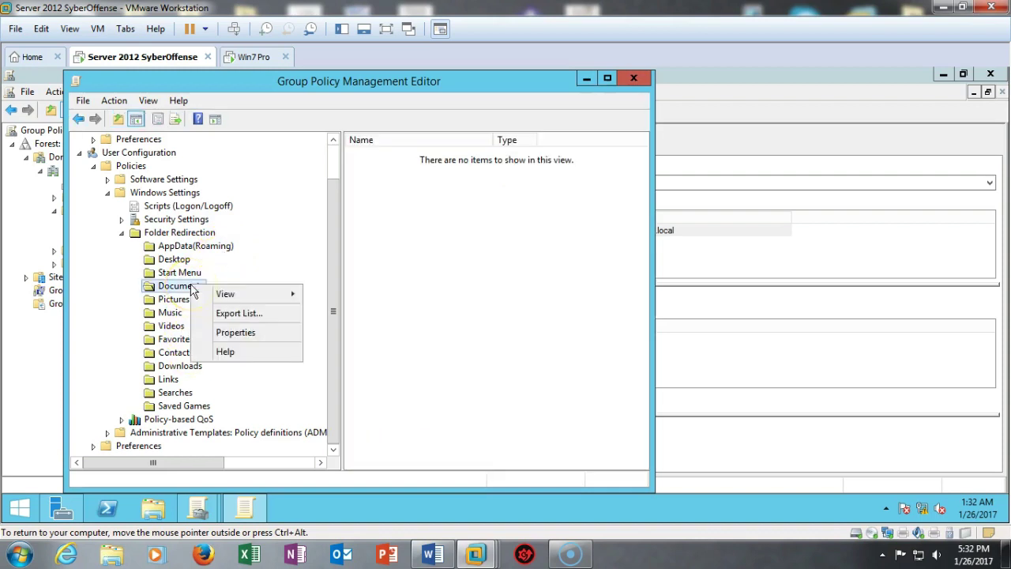
Set Documents redirection to Basic mode with C:\UserData as the browsed root path.
left_click(233, 333)
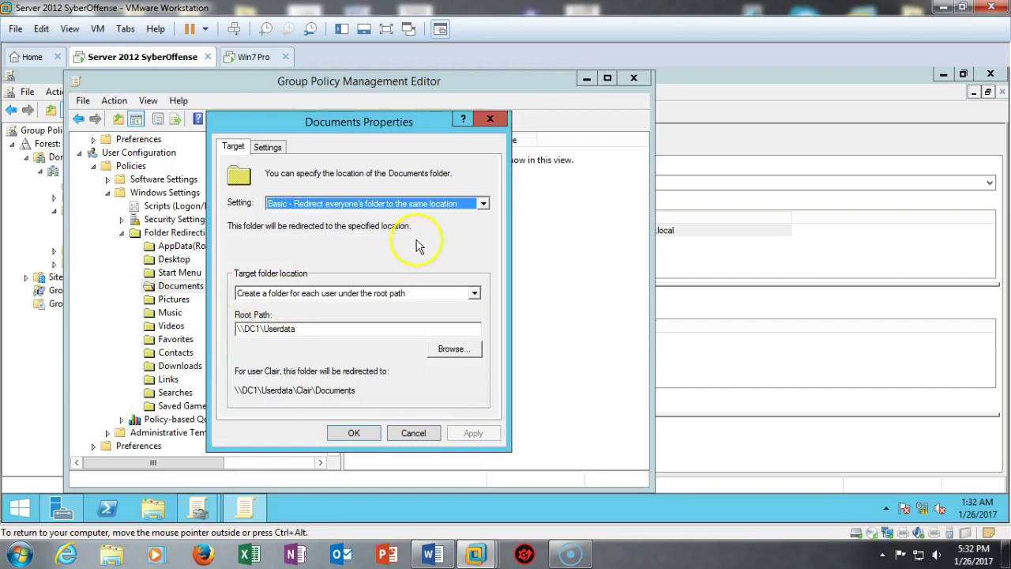
left_click(483, 204)
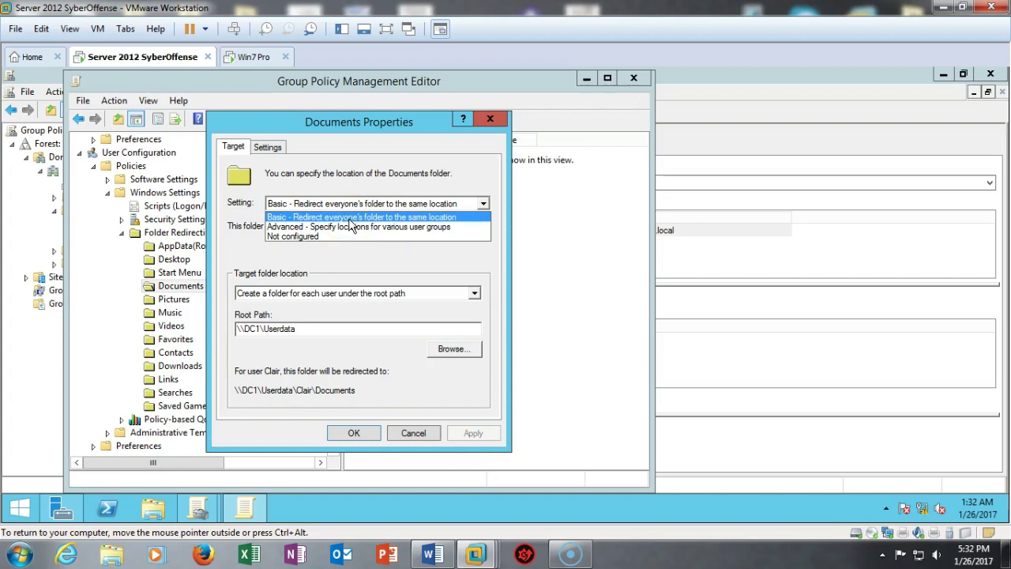
left_click(351, 219)
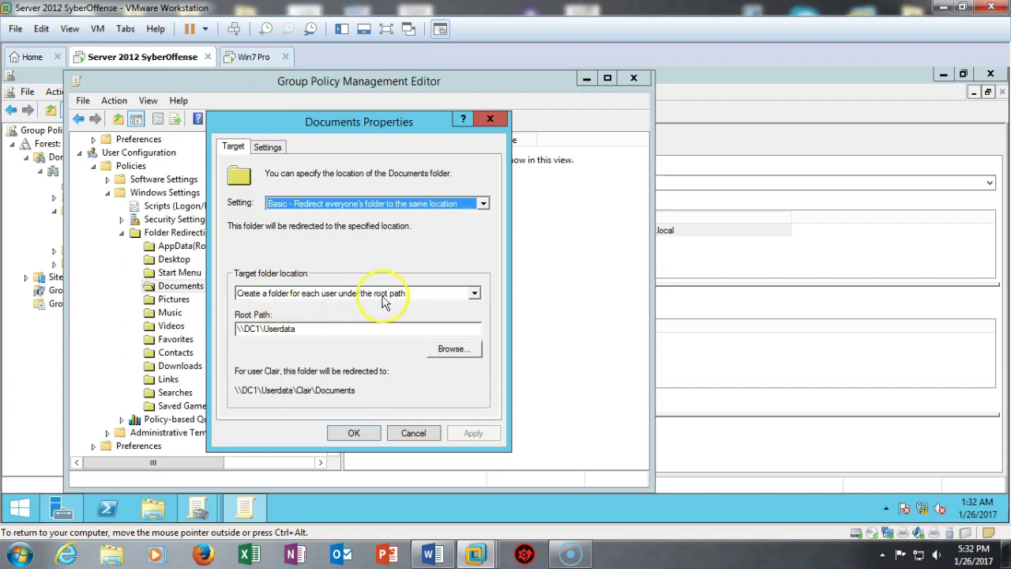
left_click(304, 328)
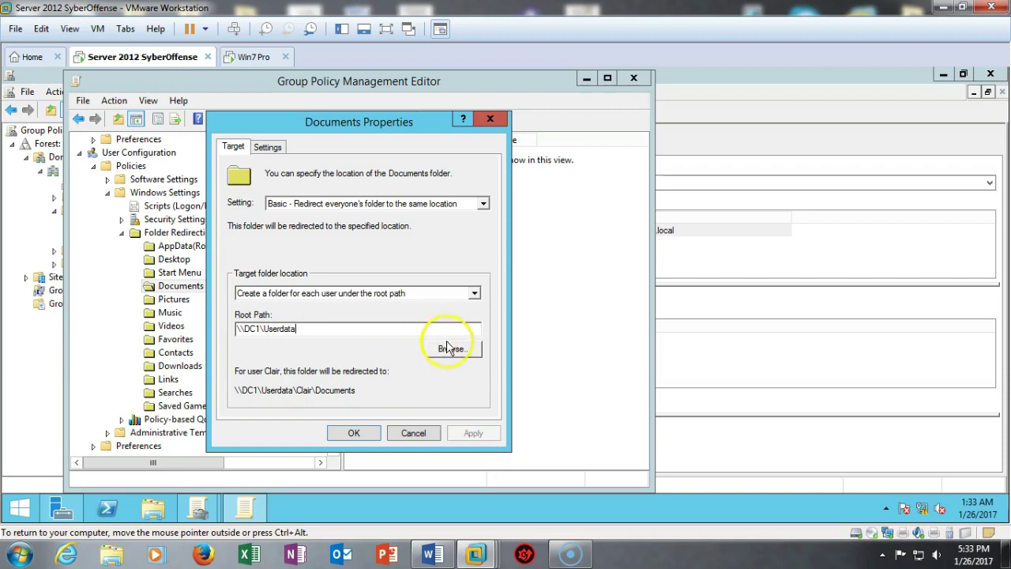
left_click_drag(315, 328, 217, 324)
key("ctrl+c")
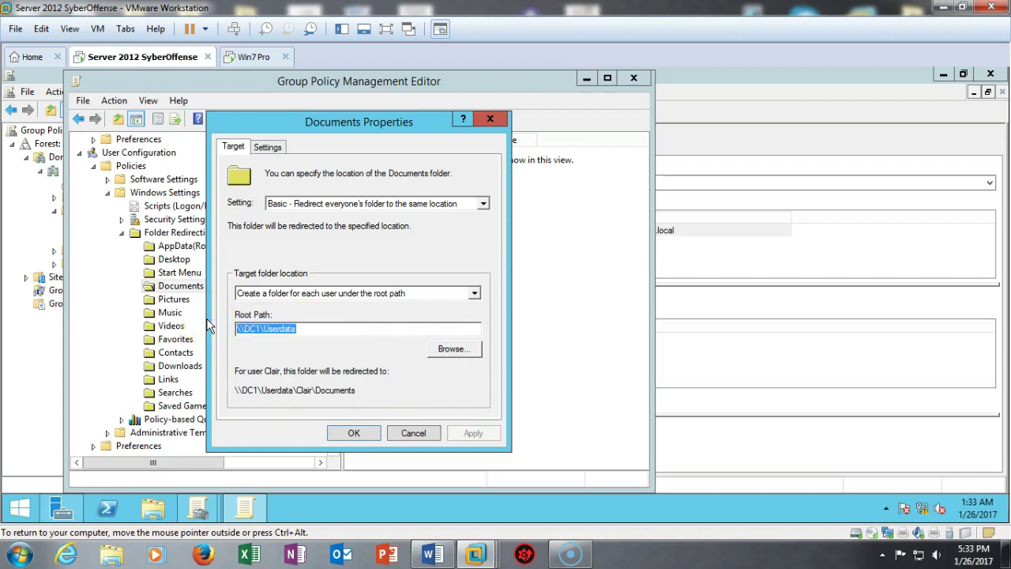
left_click(452, 350)
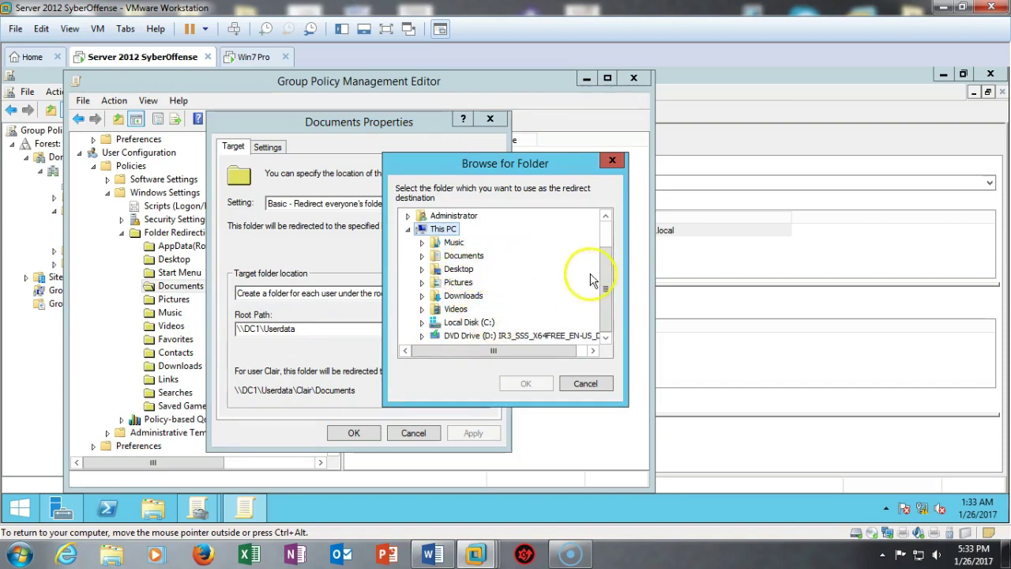
double_click(474, 322)
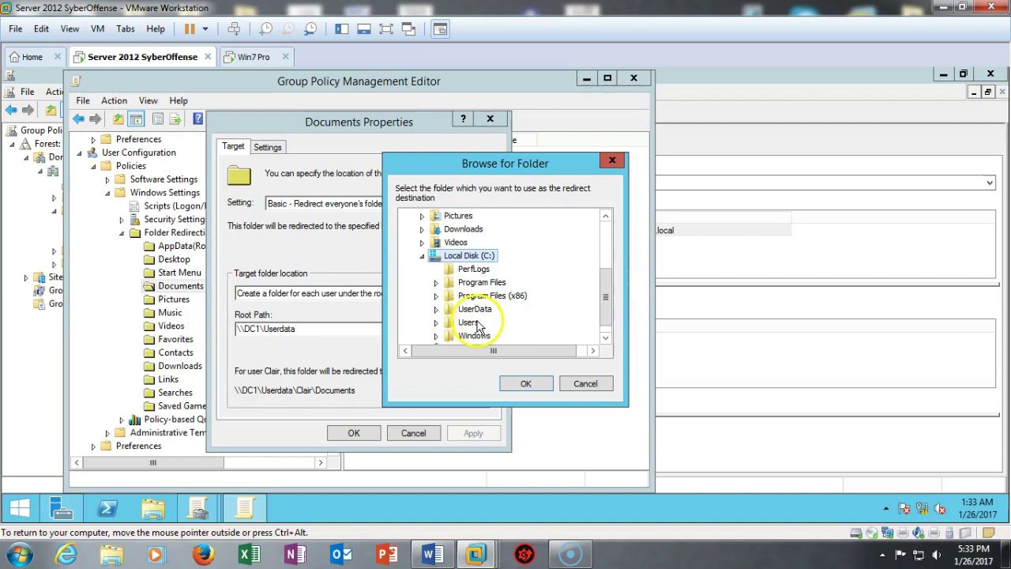
double_click(477, 309)
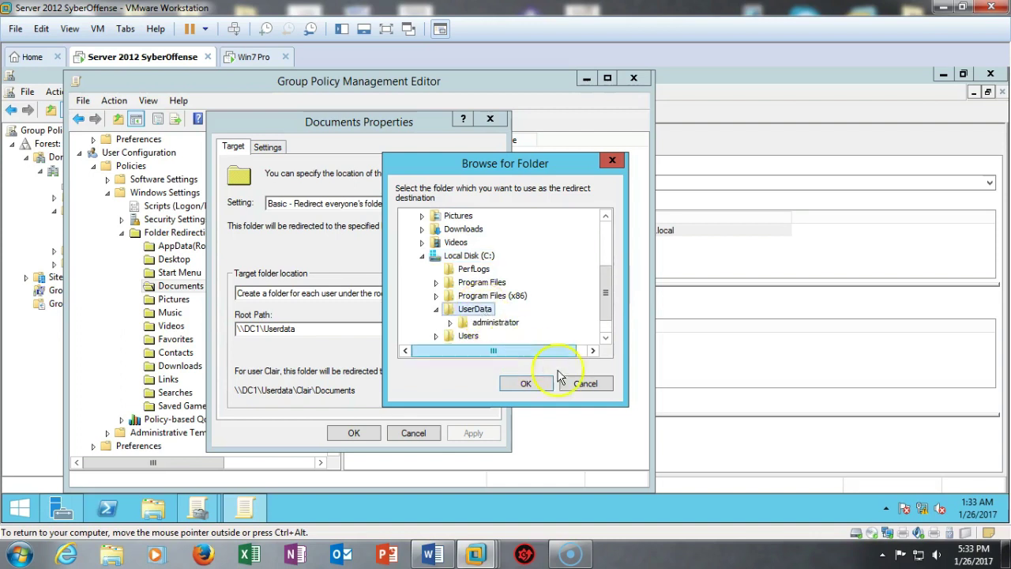
left_click(526, 383)
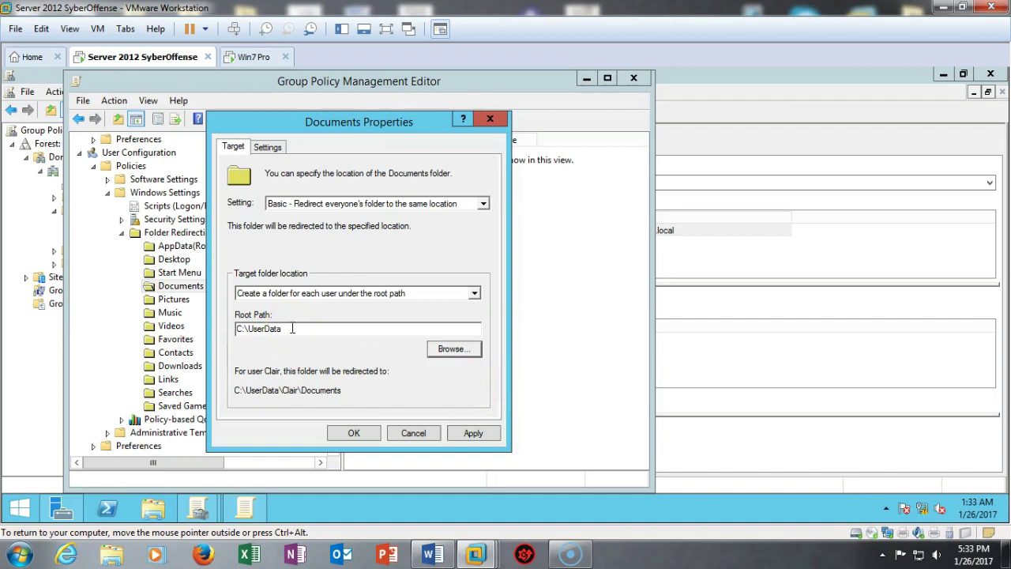
Replace the root path with \\DC1\Userdata and apply the change.
left_click(320, 327)
left_click(322, 331)
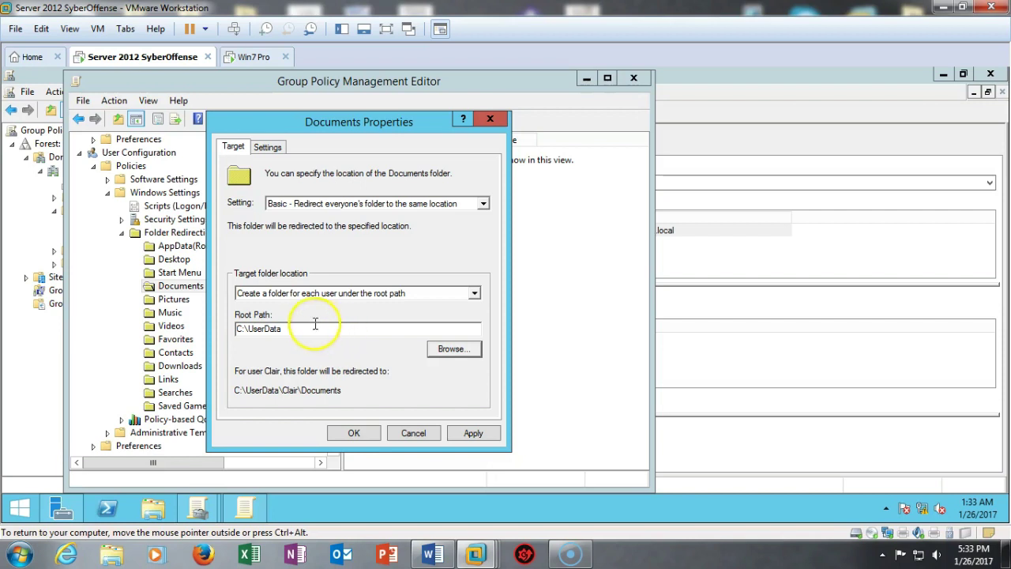
left_click_drag(308, 328, 221, 328)
right_click(311, 328)
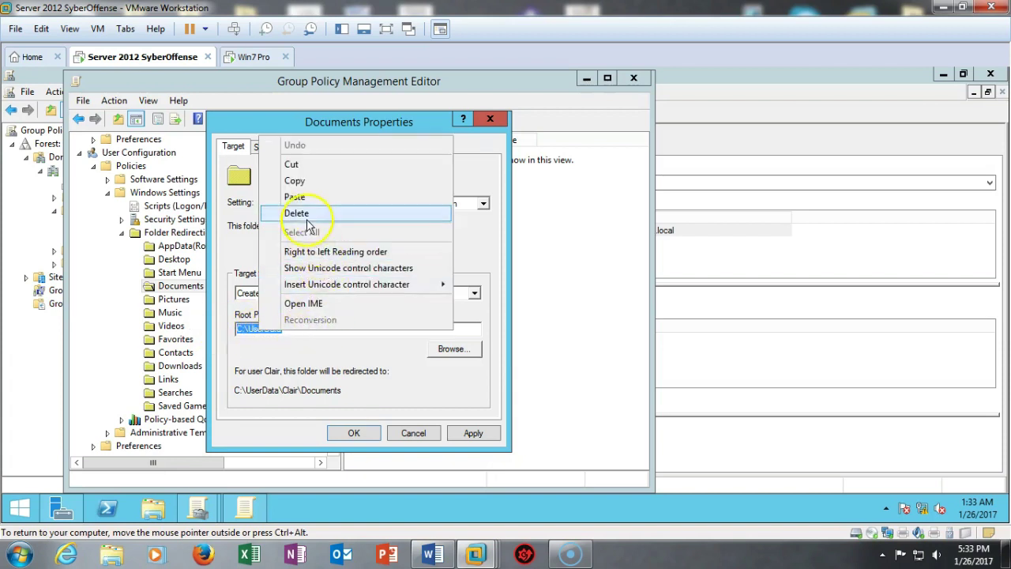
left_click(295, 197)
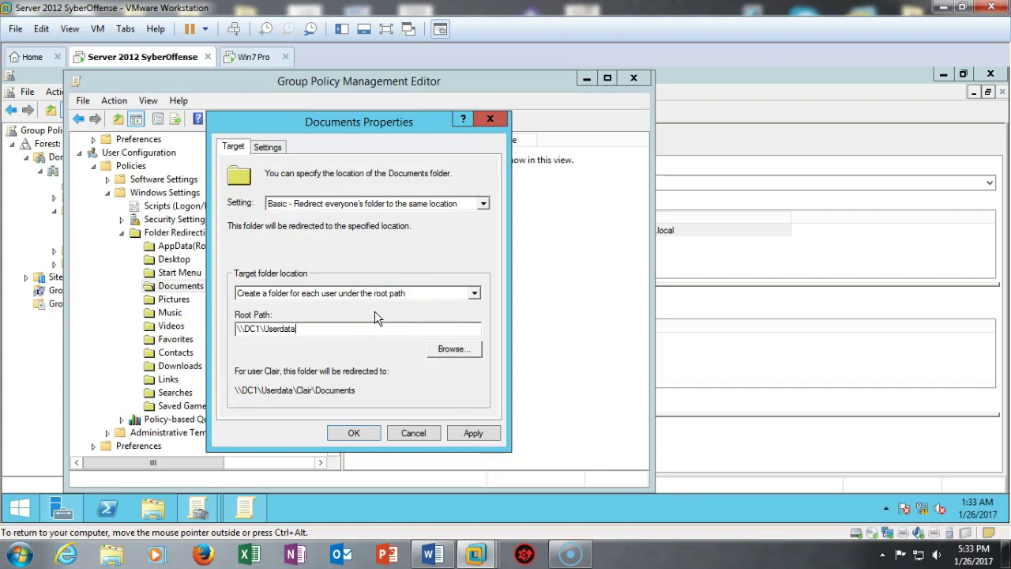
left_click(472, 434)
Keep 'Redirect the folder back to the local userprofile location', apply, accept the warning, and OK.
left_click(268, 148)
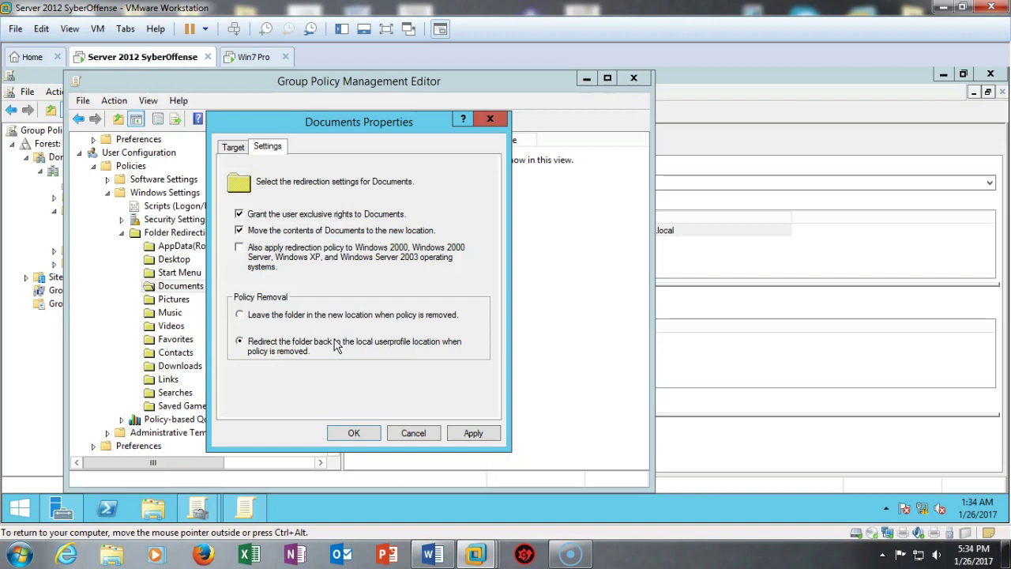
left_click(469, 432)
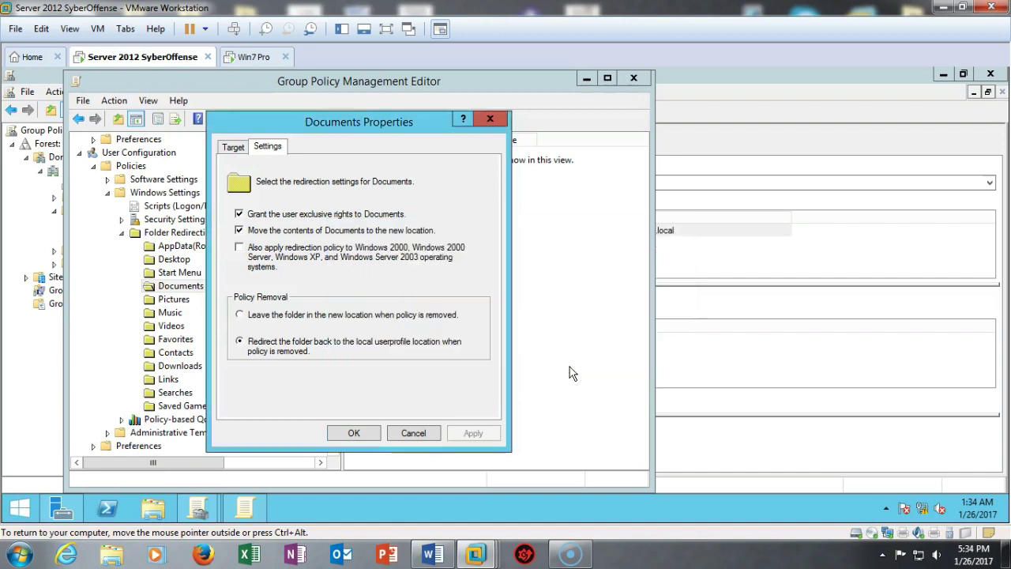
left_click(576, 365)
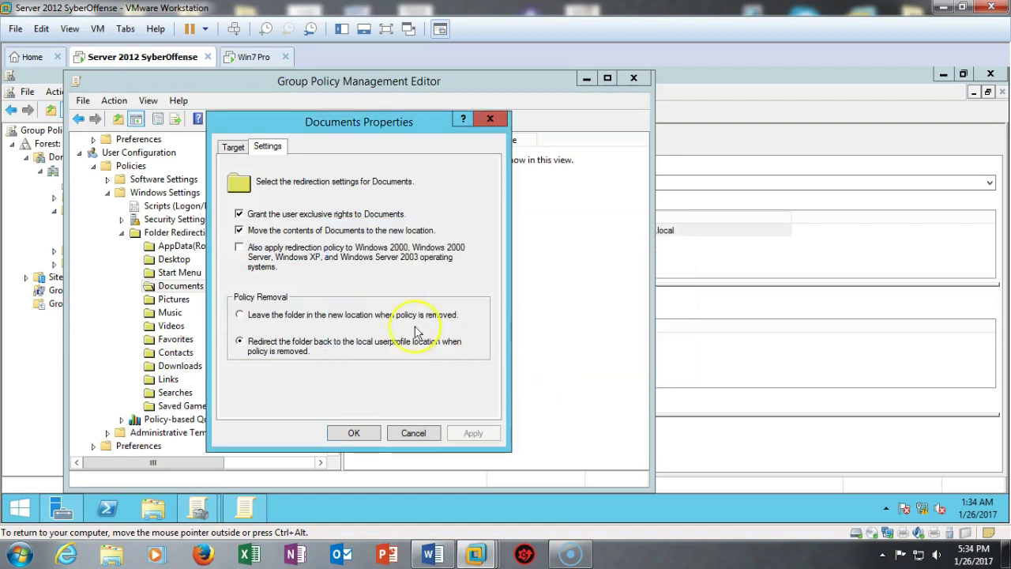
left_click(355, 434)
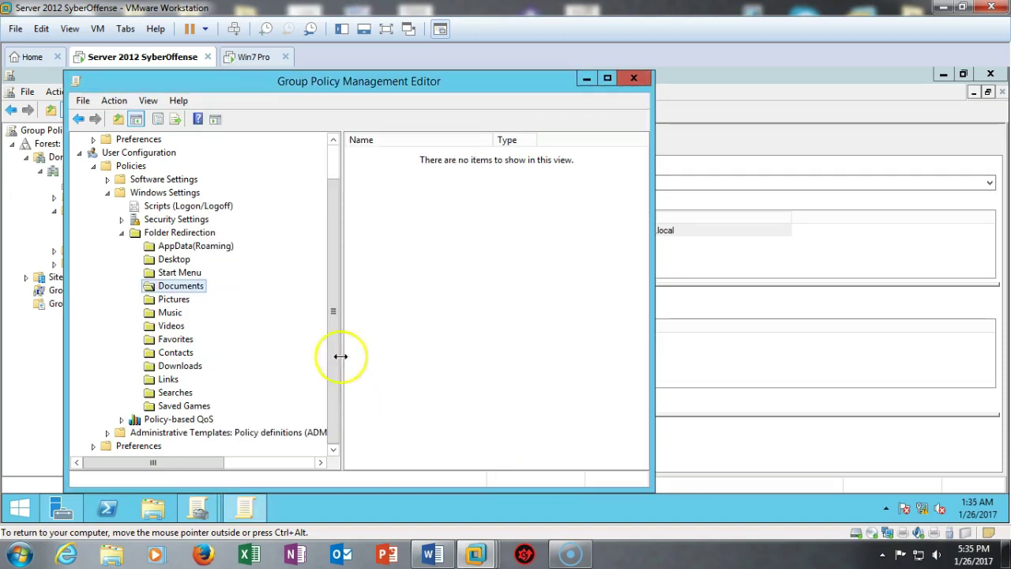
Set Desktop redirection to Basic mode with root path \\DC1\Userdata.
right_click(187, 268)
left_click(232, 274)
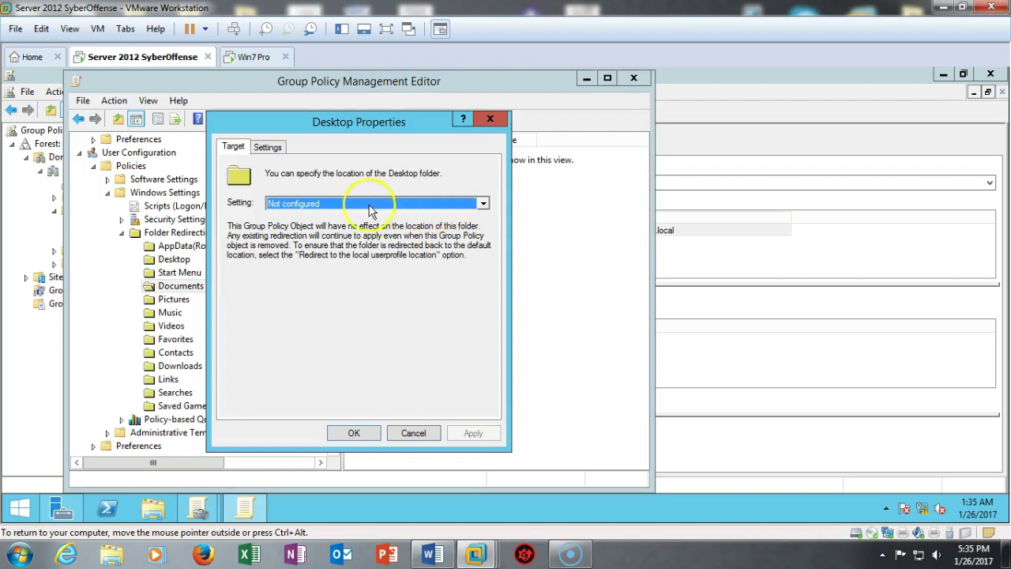
left_click(481, 204)
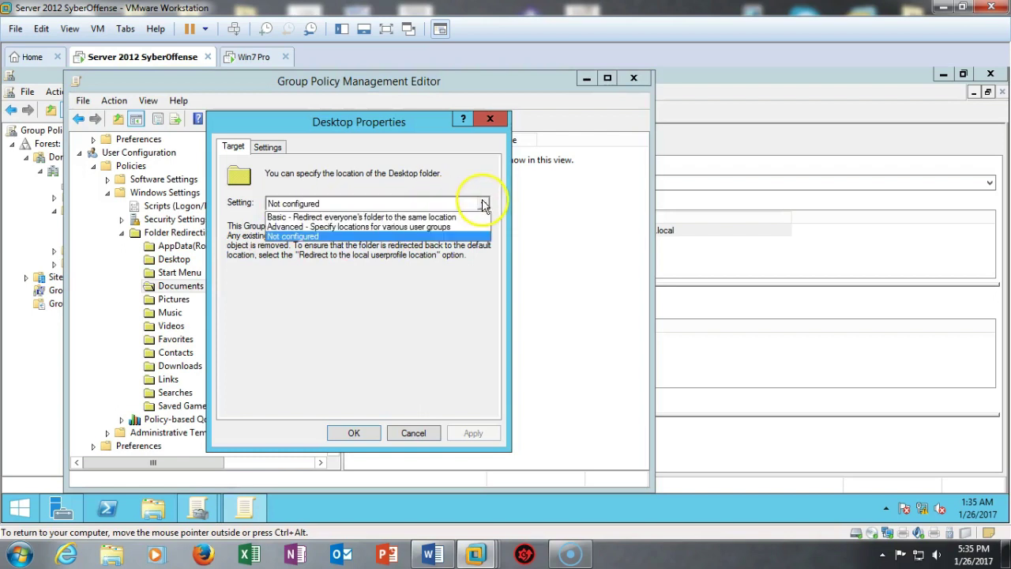
left_click(410, 218)
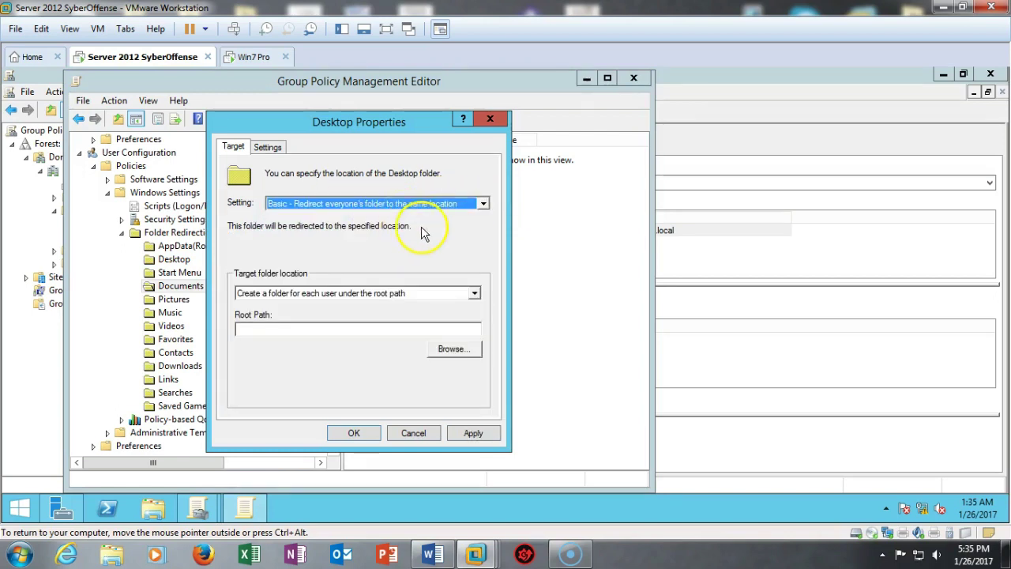
left_click(246, 330)
right_click(249, 332)
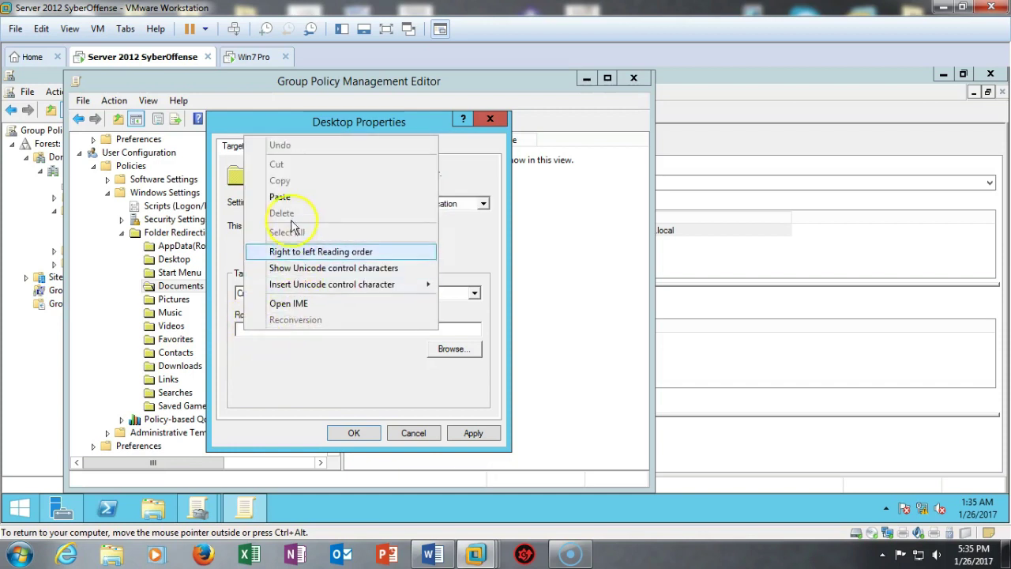
left_click(281, 198)
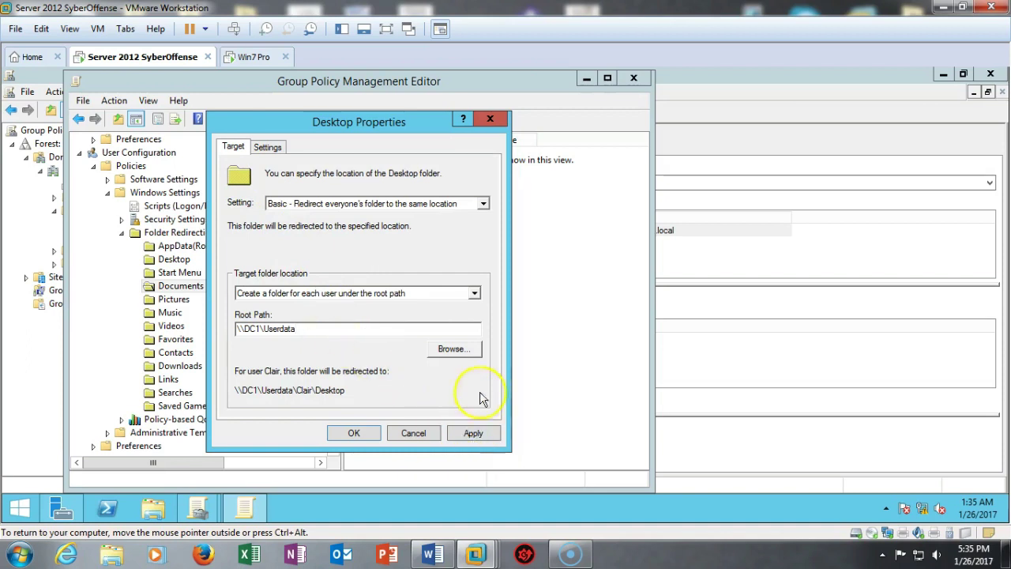
Choose to redirect Desktop back to the local profile on removal, apply, and accept the warning.
left_click(268, 150)
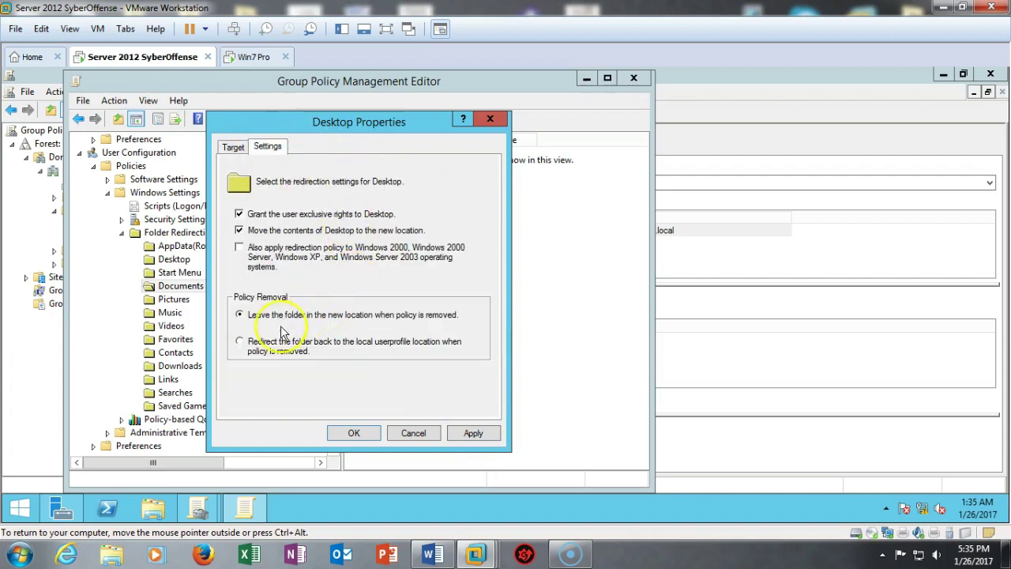
left_click(242, 345)
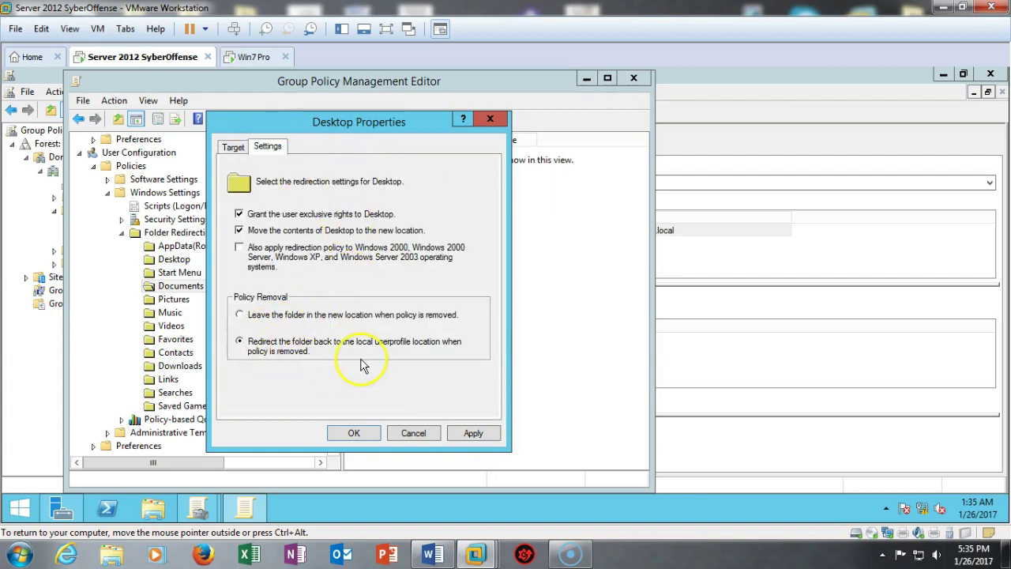
left_click(472, 433)
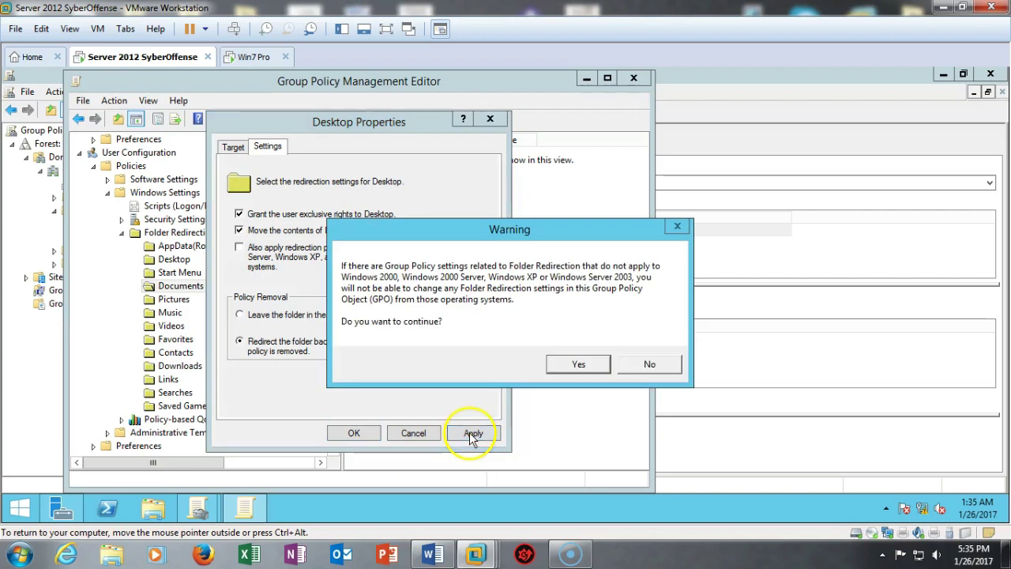
left_click(577, 364)
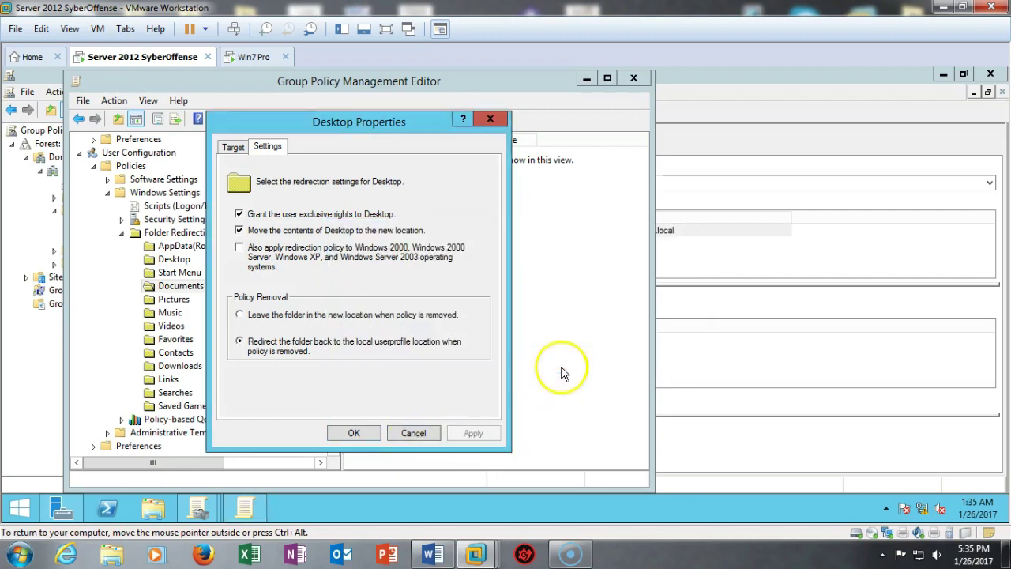
Confirm the Desktop redirection with OK and close the Group Policy Management Editor.
left_click(353, 432)
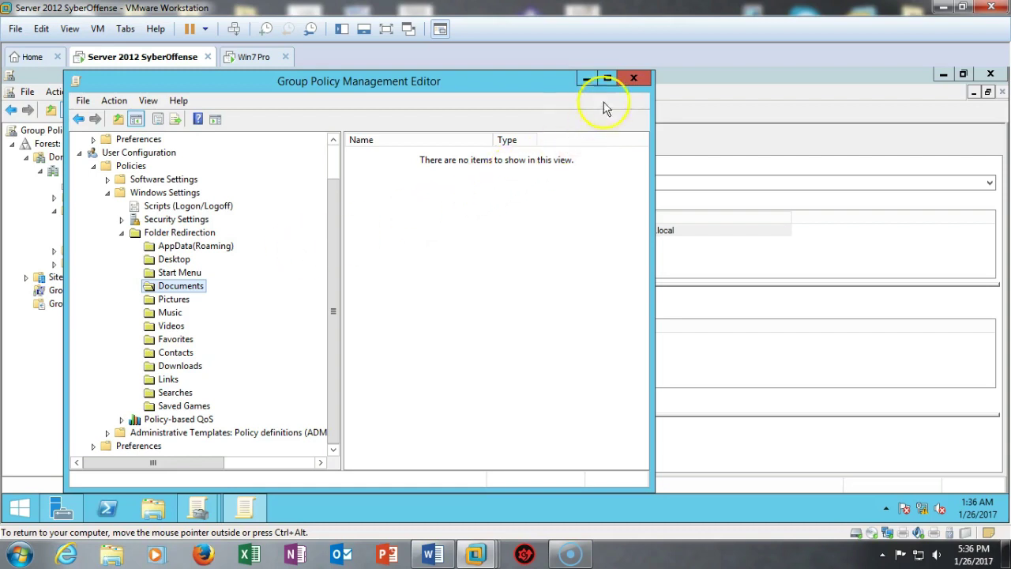
left_click(634, 78)
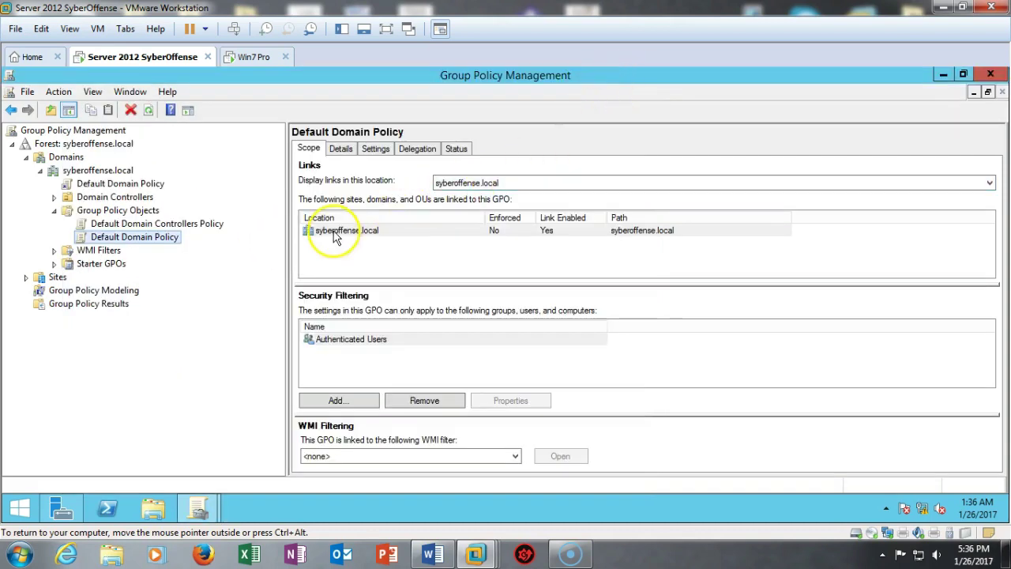
Close Group Policy Management, switch to the Win7 Pro VM, and log the administrator off.
left_click(991, 75)
left_click(269, 56)
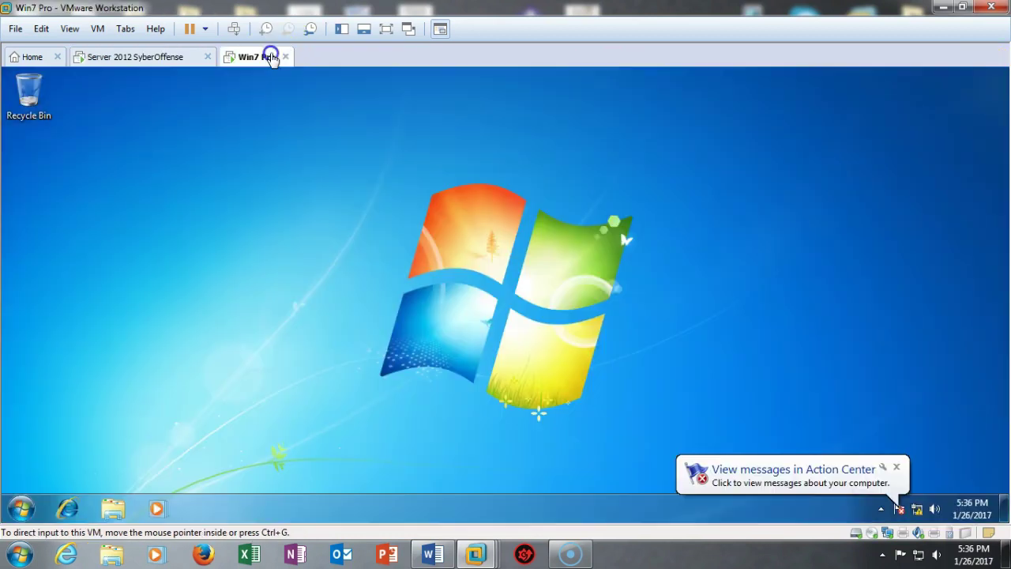
left_click(20, 498)
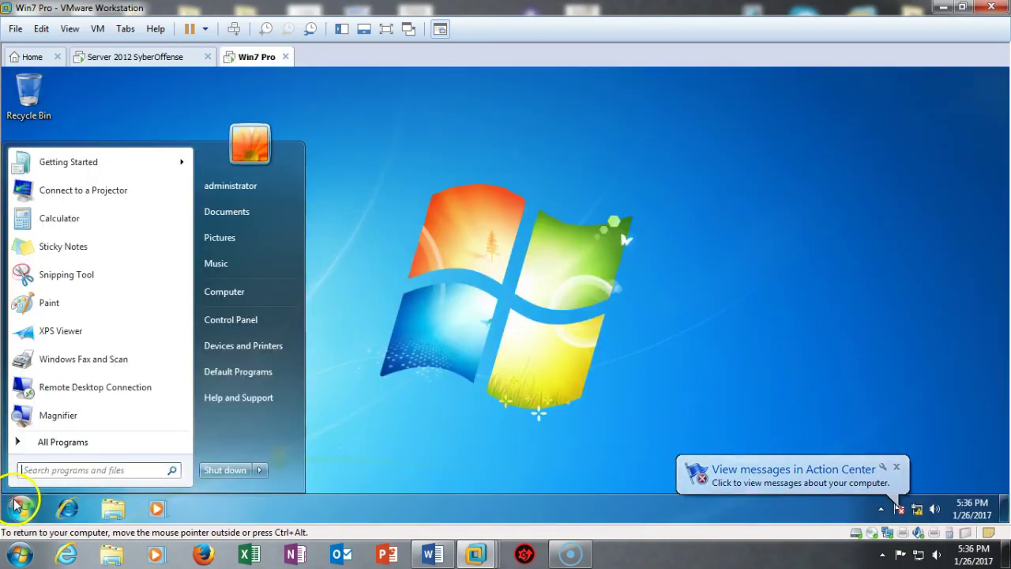
left_click(261, 472)
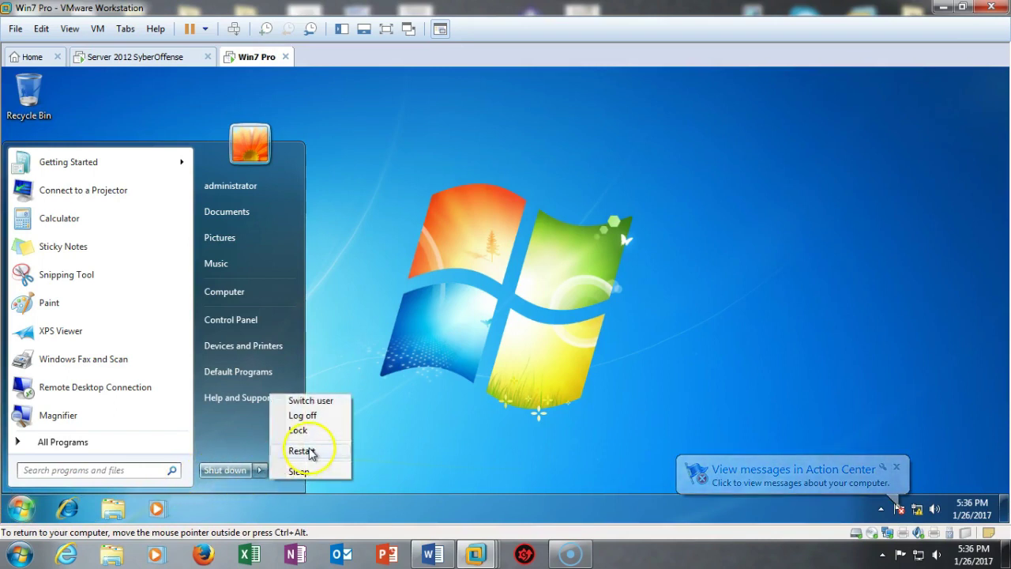
left_click(315, 416)
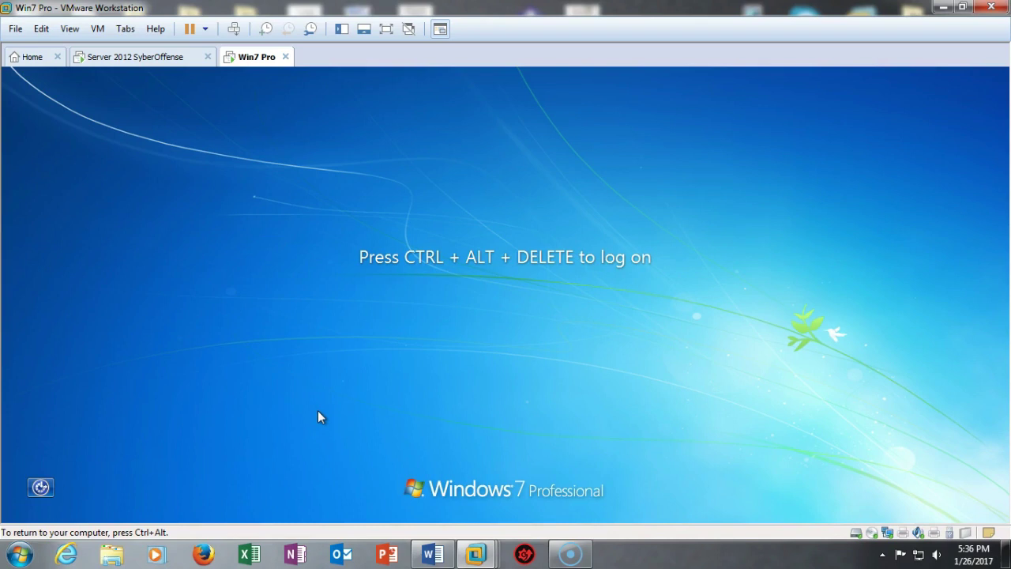
left_click(399, 342)
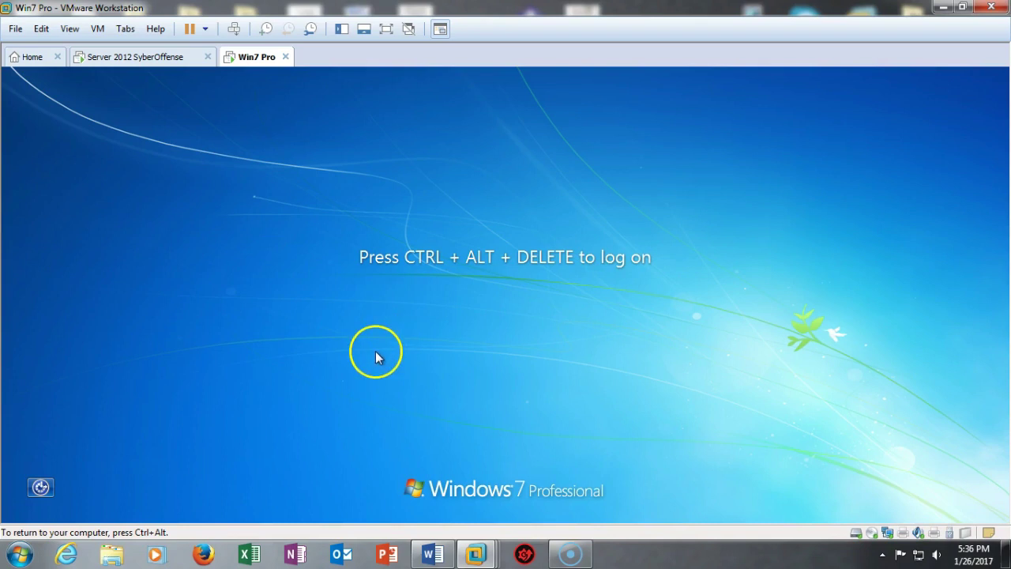
Send Ctrl+Alt+Del via the VM menu and sign back in with the administrator password.
key("ctrl+alt")
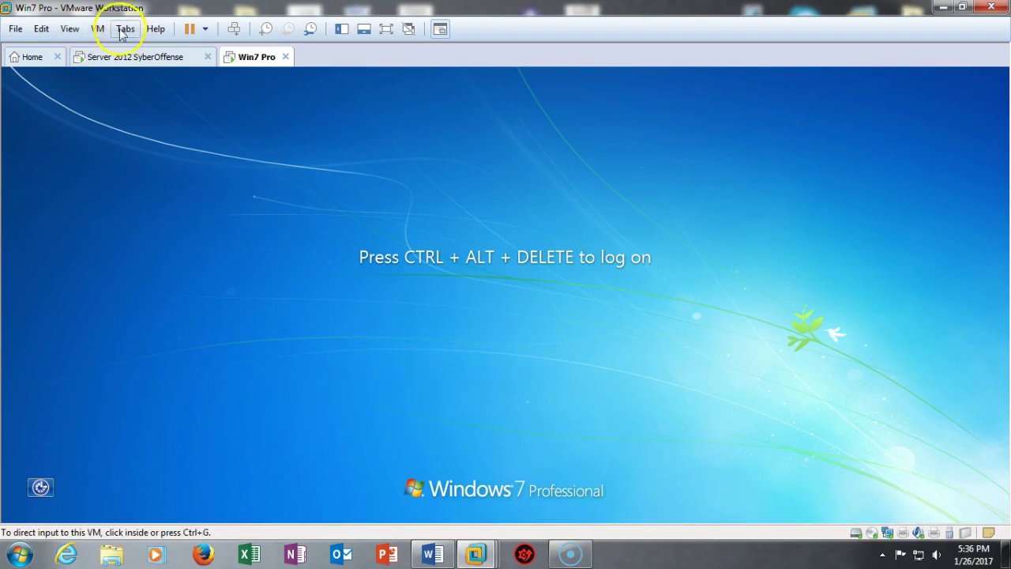
left_click(97, 28)
mouse_move(126, 29)
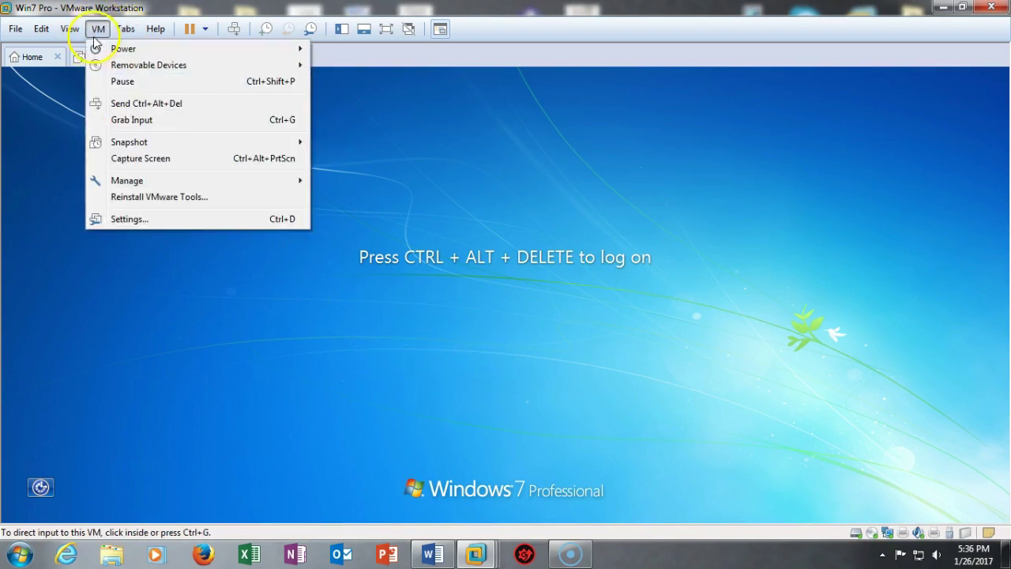
left_click(146, 105)
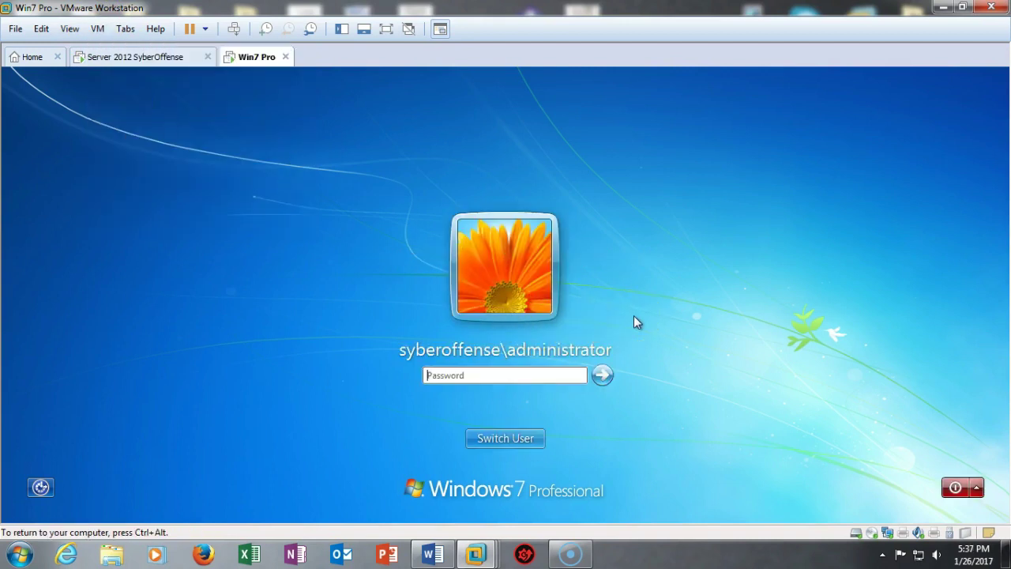
type("***********")
key("Return")
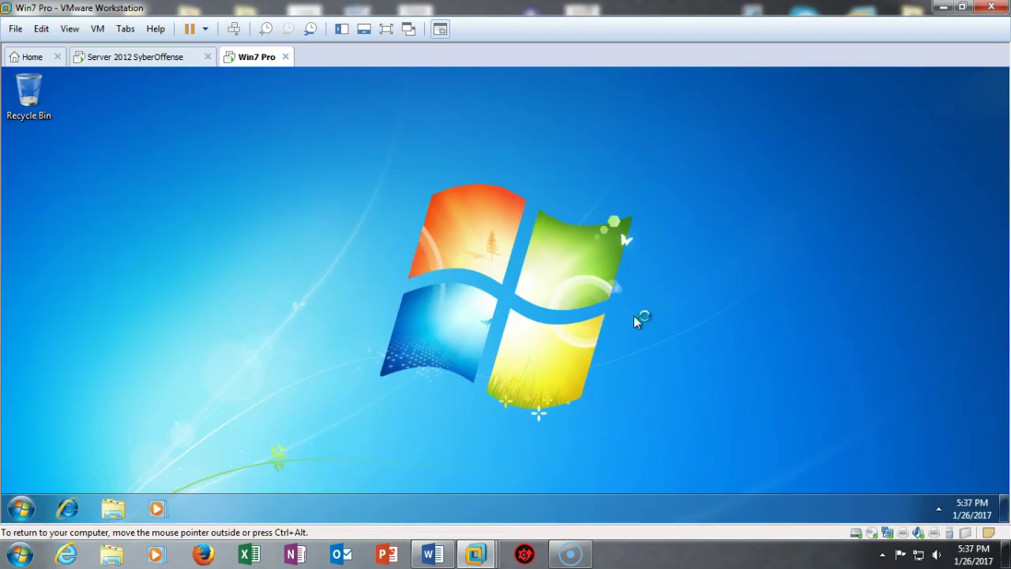
left_click(15, 508)
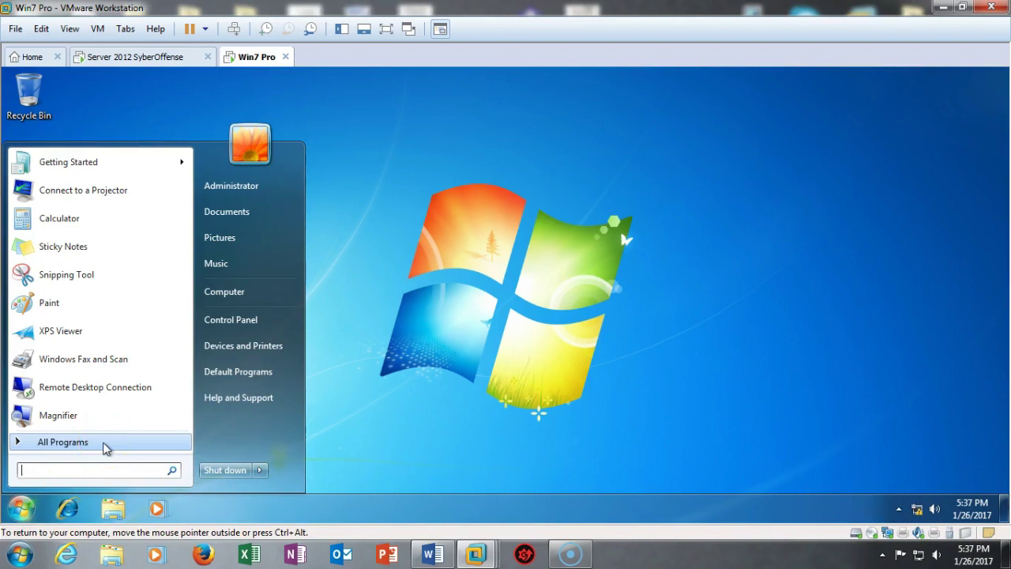
Launch cmd from Start search, run gpupdate /force, and close the console afterward.
left_click(106, 448)
type("cm")
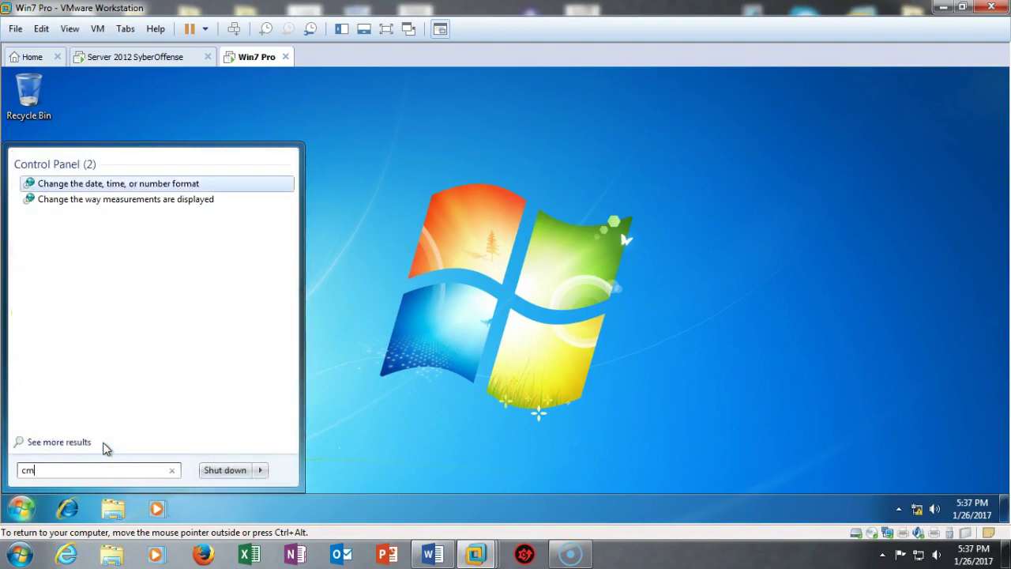
type("d")
key("Return")
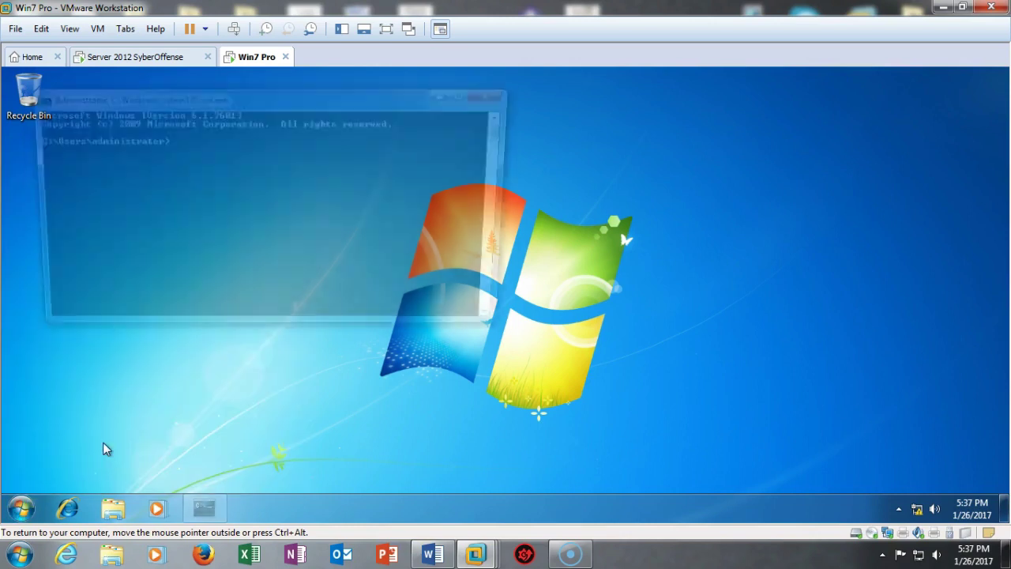
type("gpupdate /force")
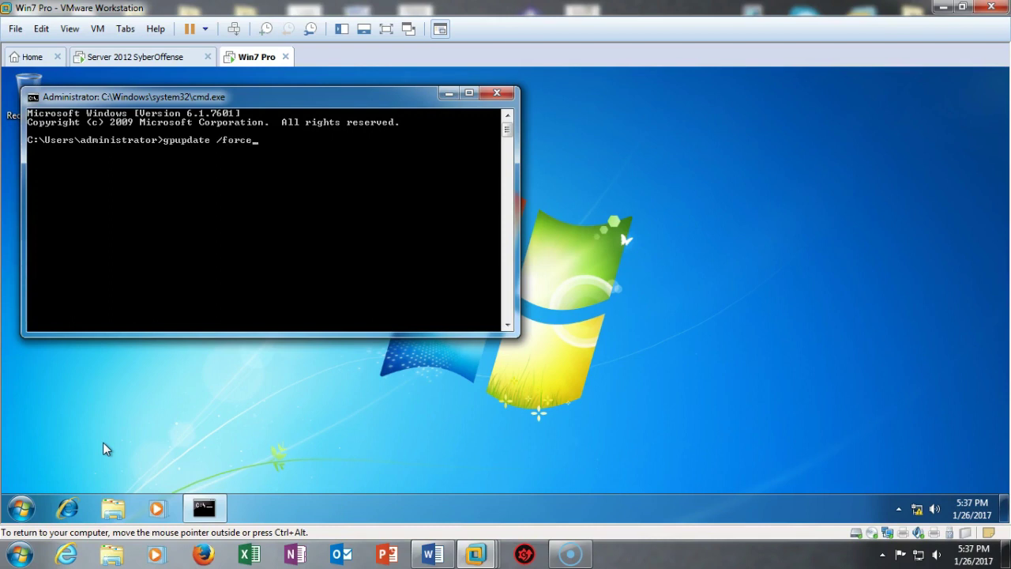
key("Return")
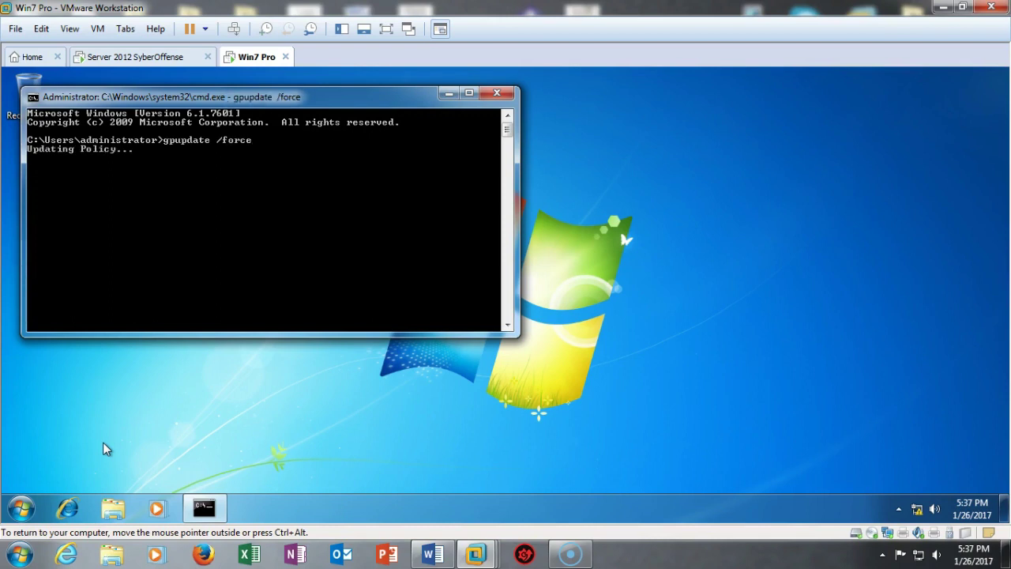
left_click(101, 436)
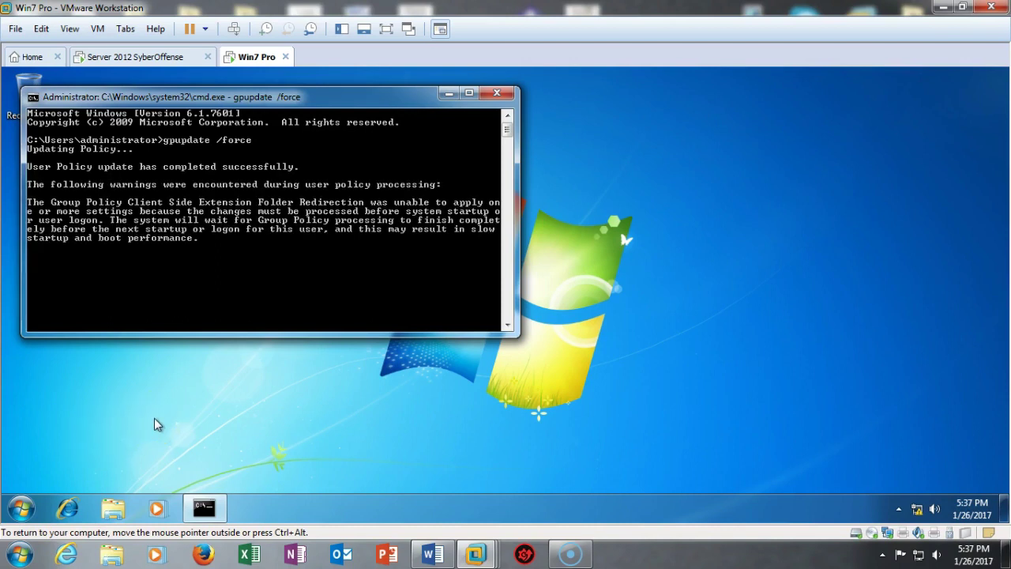
left_click(166, 391)
left_click(162, 367)
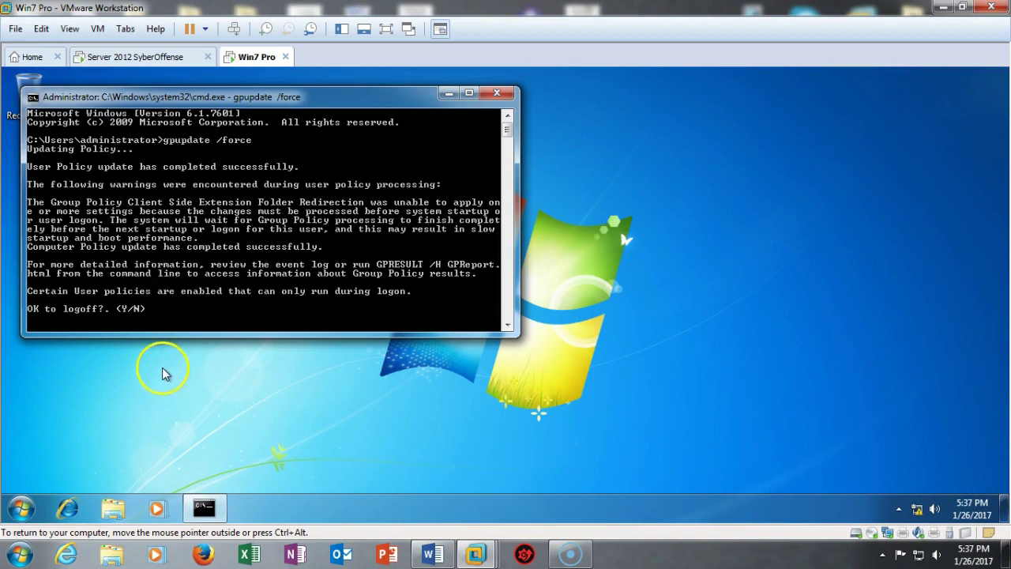
left_click(502, 96)
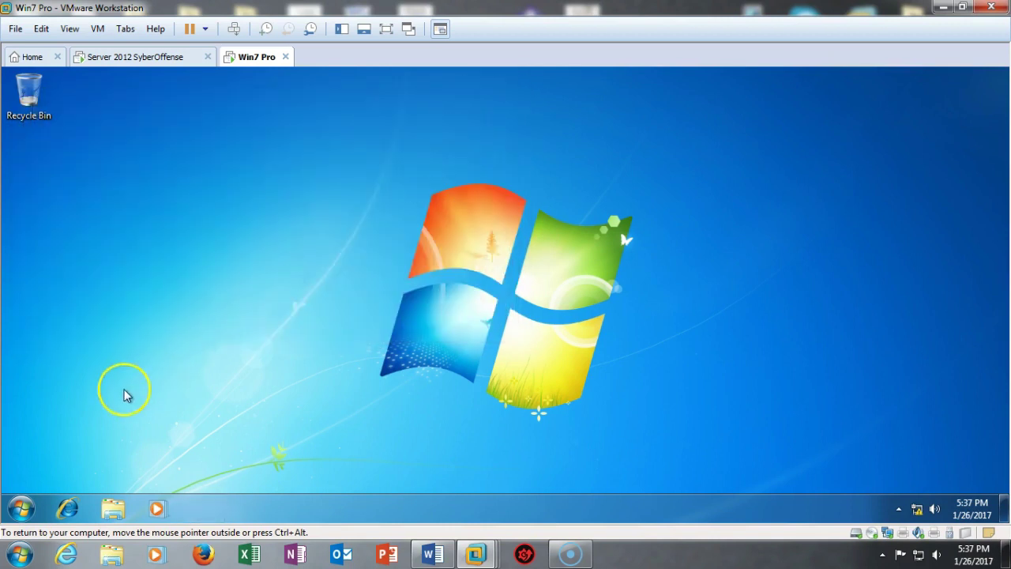
left_click(20, 505)
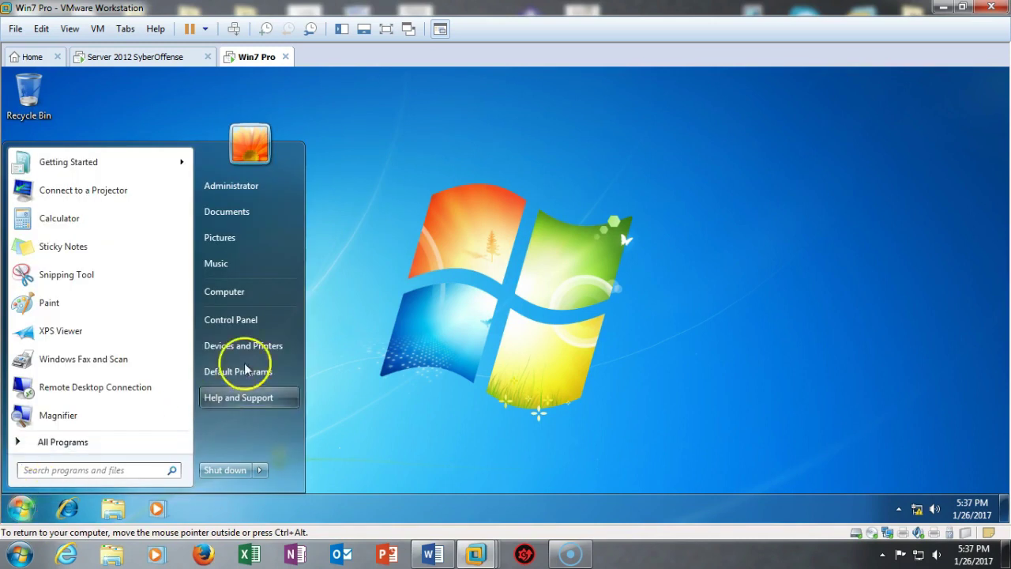
right_click(270, 215)
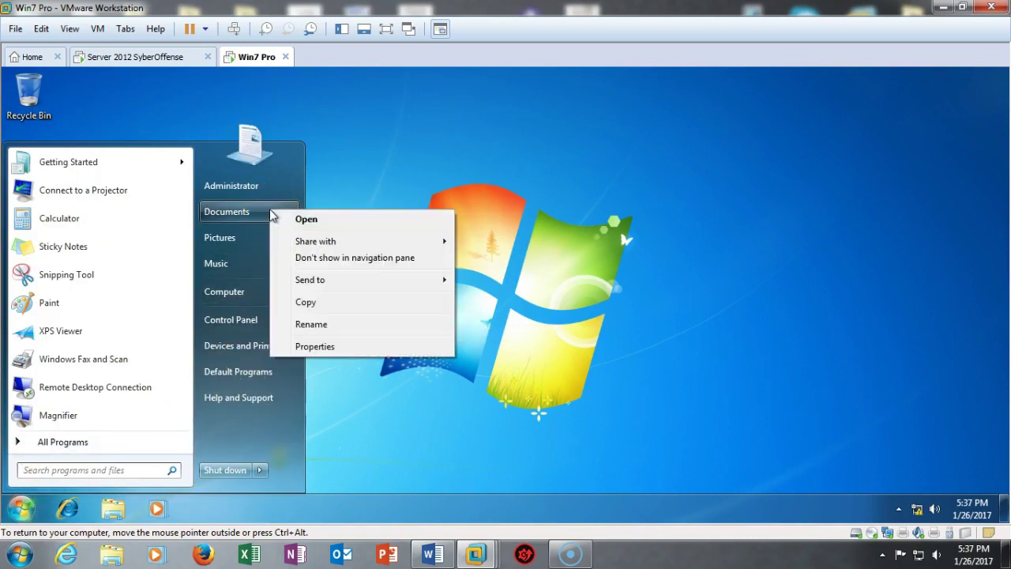
left_click(320, 346)
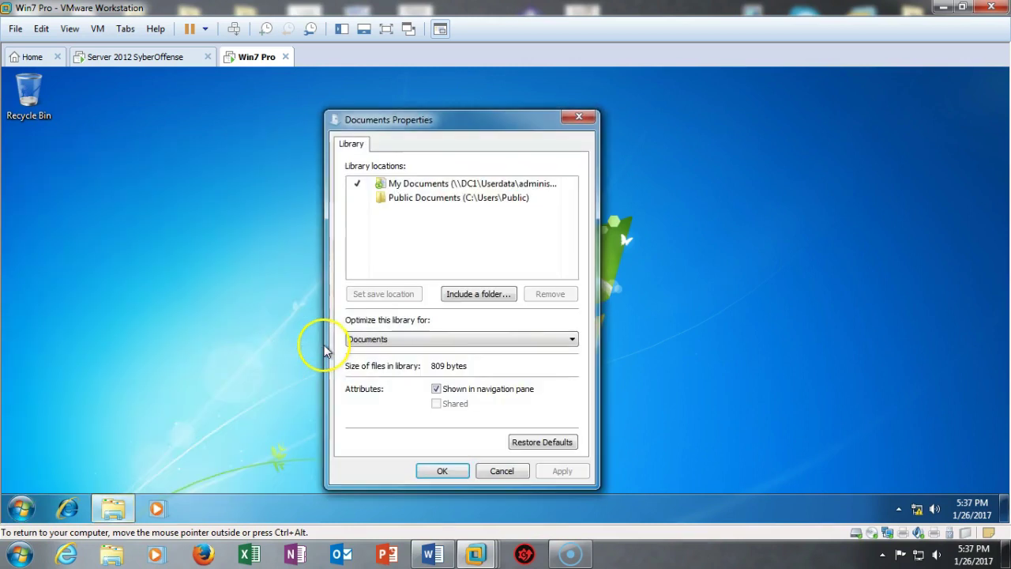
left_click(422, 186)
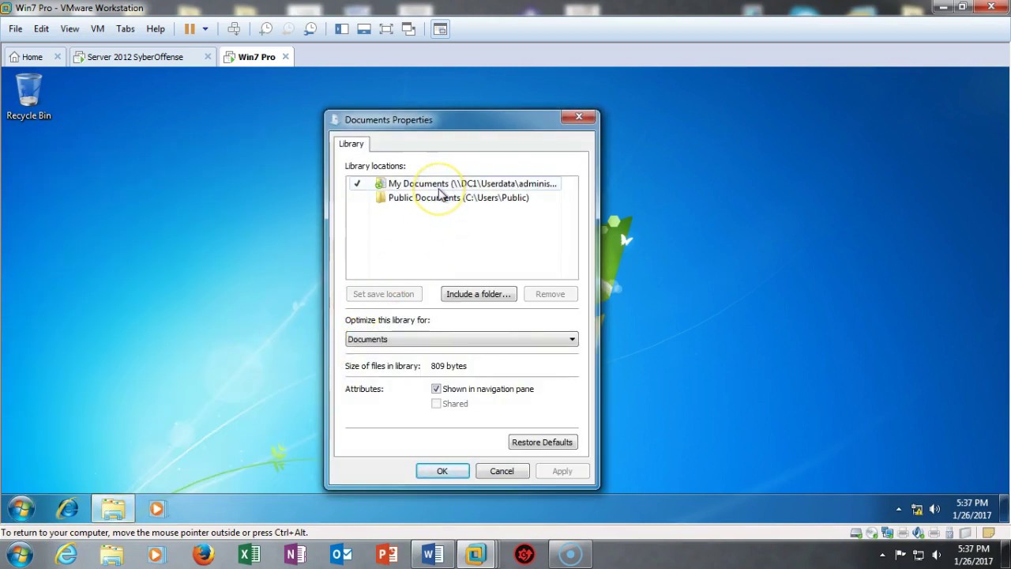
left_click(434, 220)
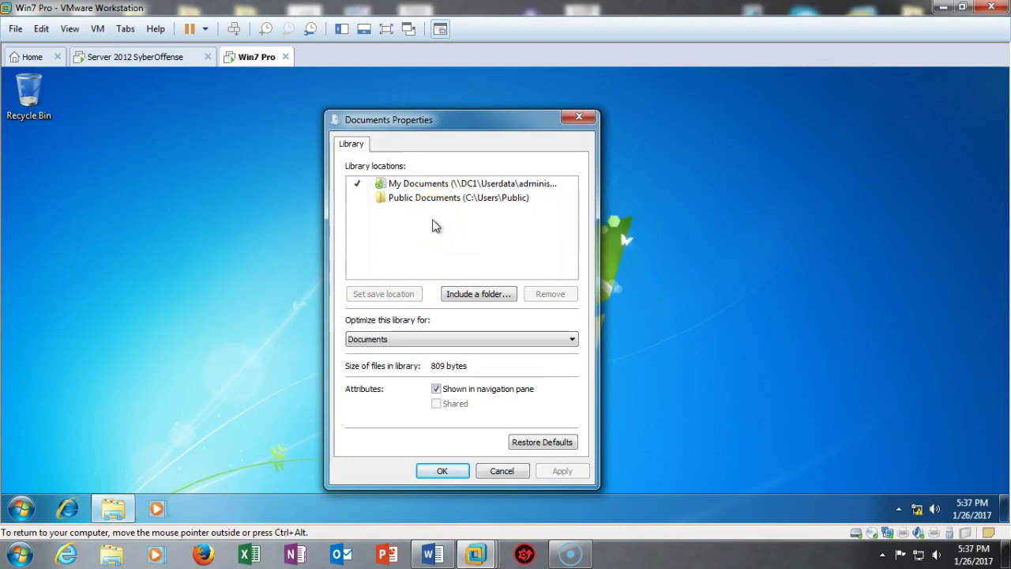
left_click(432, 187)
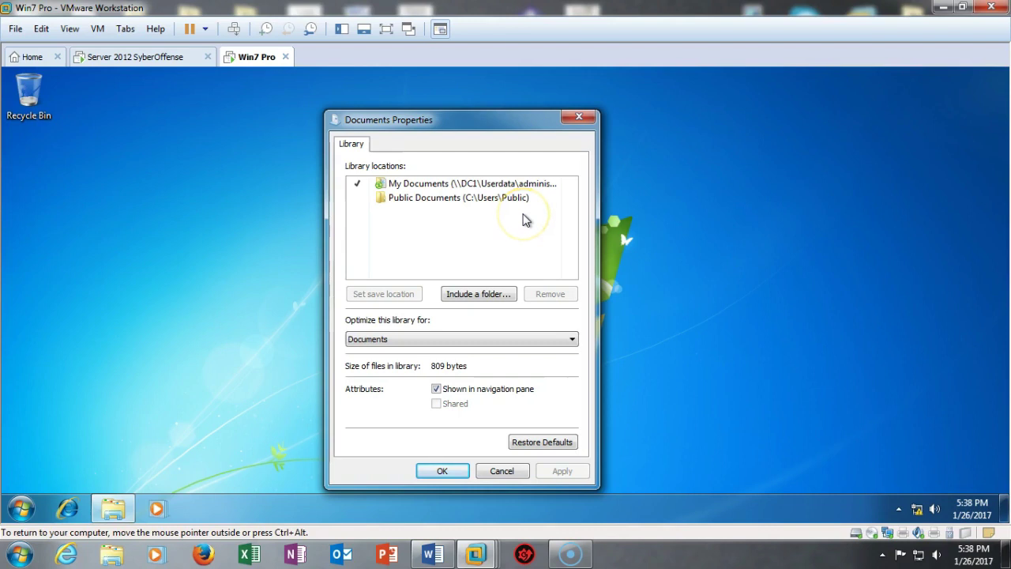
left_click(522, 185)
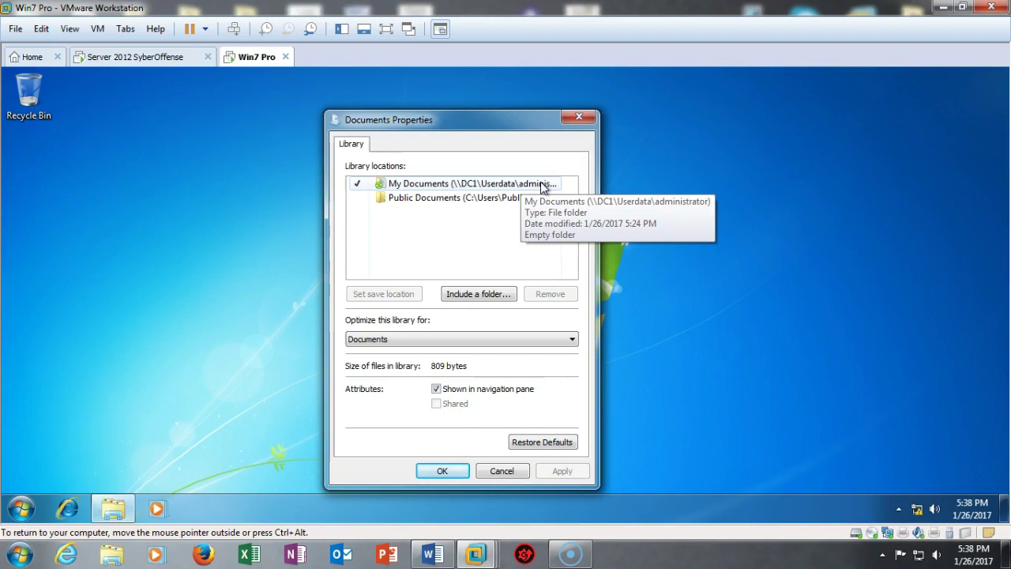
Close the Documents properties dialog and open the Documents library from the Start menu.
left_click(582, 119)
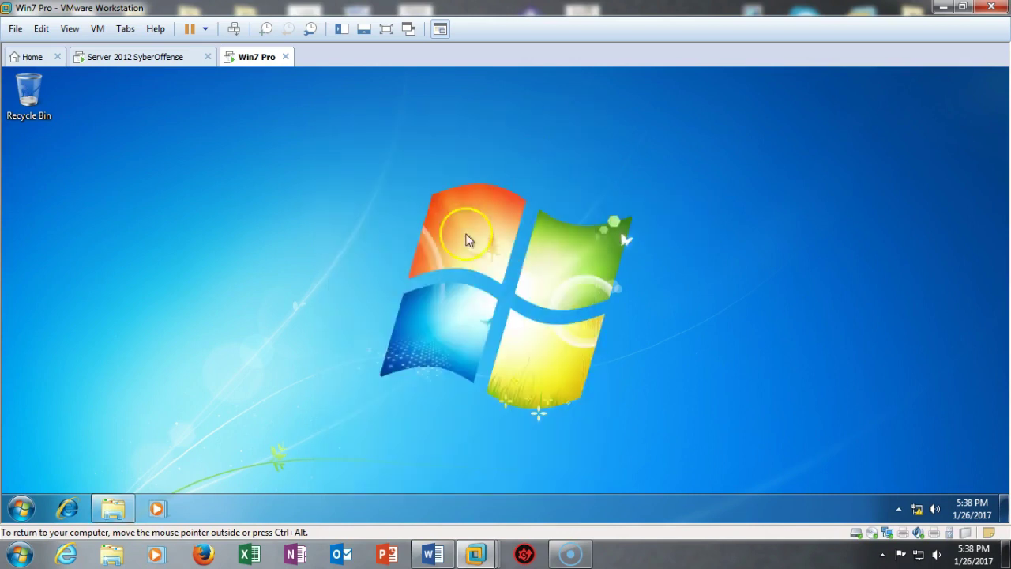
left_click(24, 504)
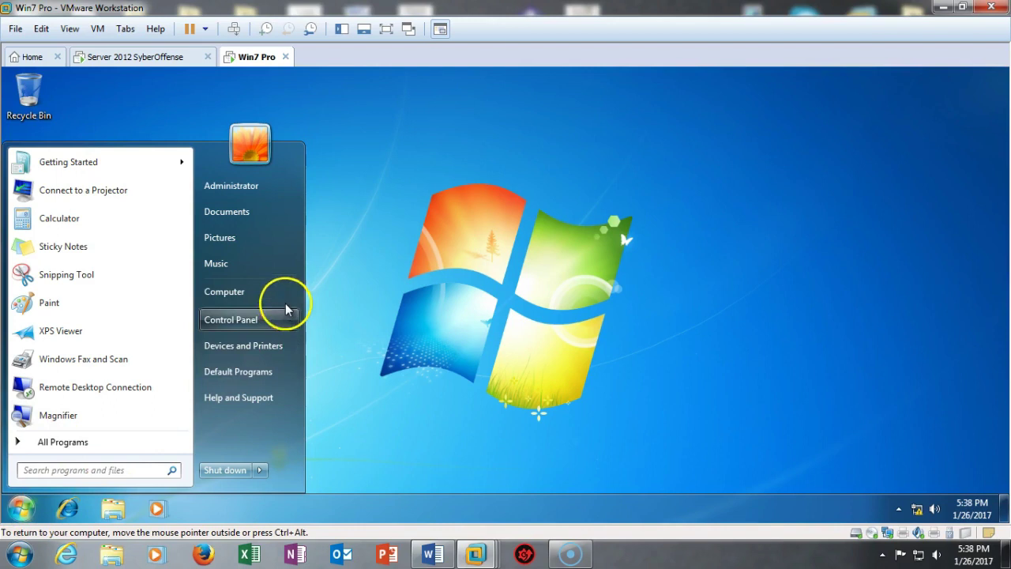
left_click(229, 213)
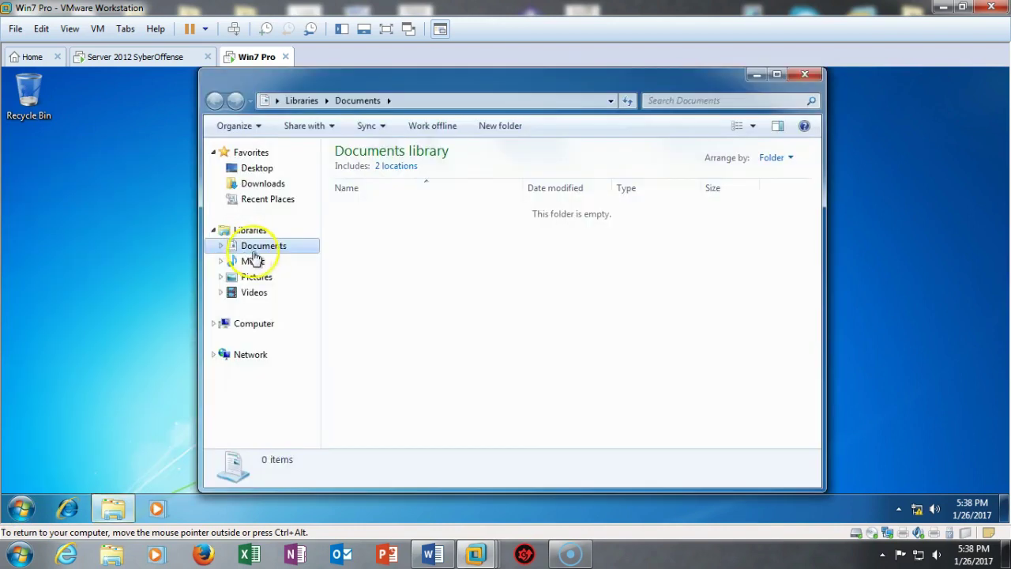
Create a new folder named Test in the Documents library.
right_click(375, 247)
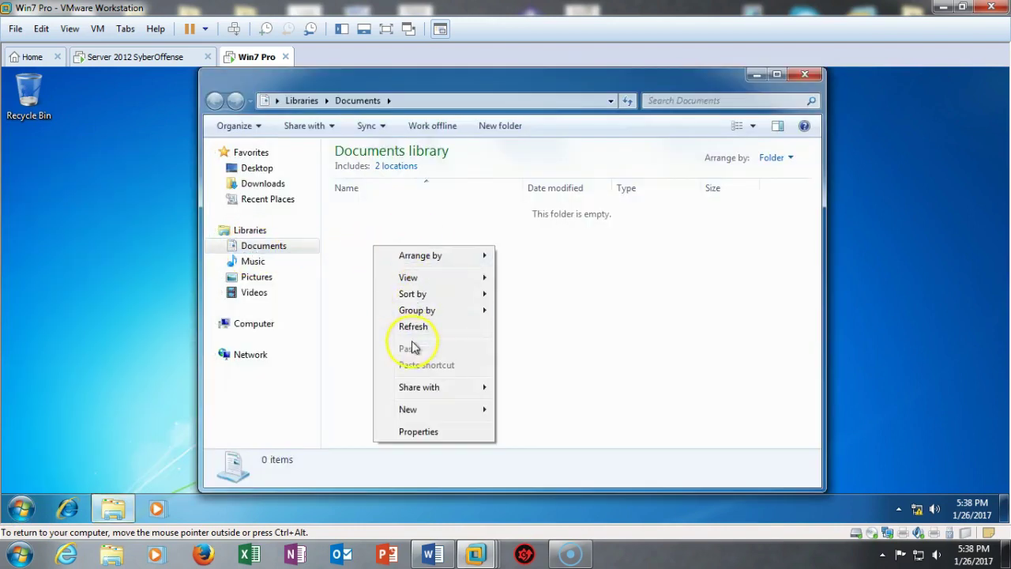
mouse_move(407, 411)
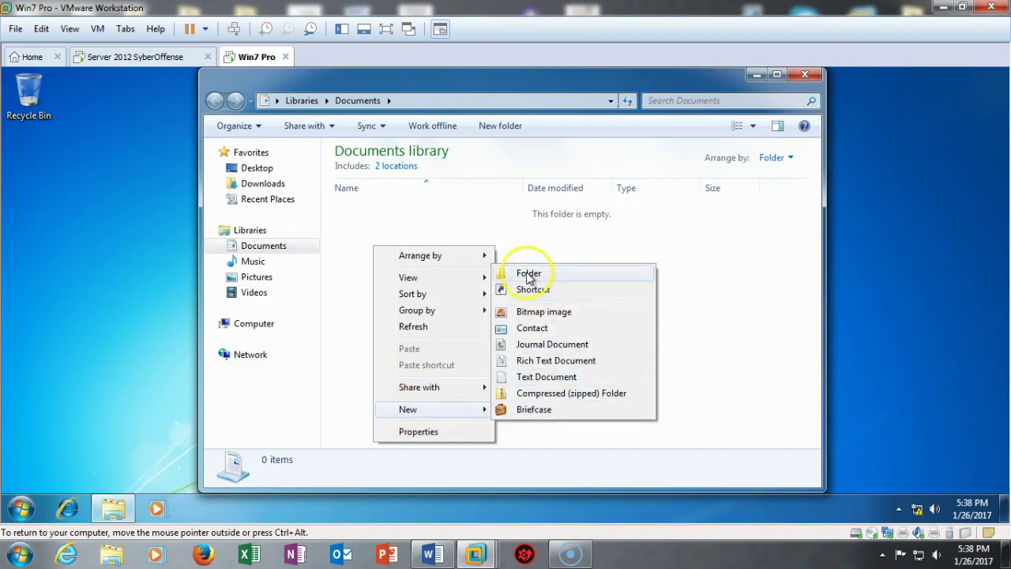
left_click(528, 274)
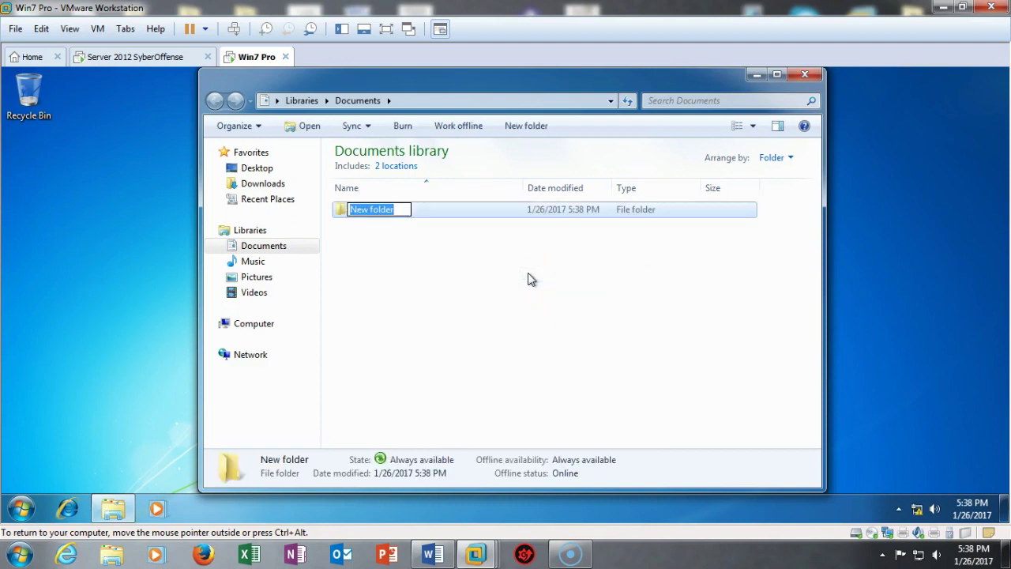
type("Test")
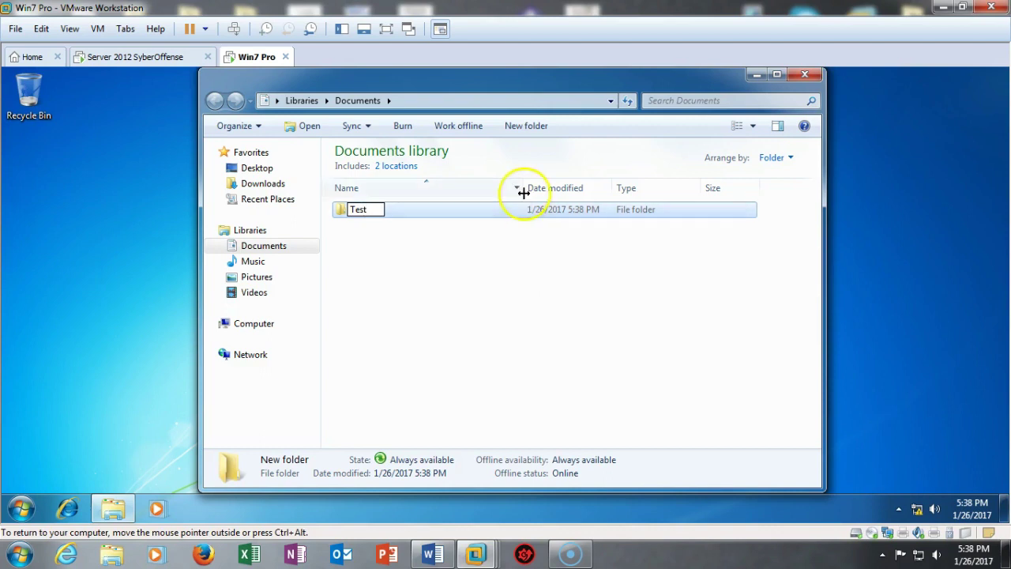
left_click(454, 289)
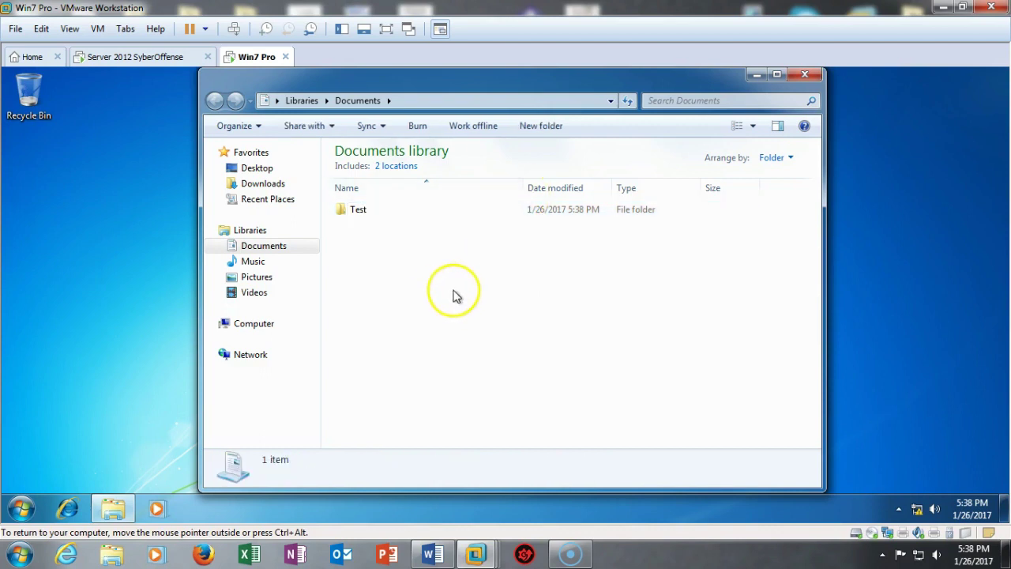
Close the Win7 Documents window, switch to the Server 2012 machine and open This PC.
left_click(806, 74)
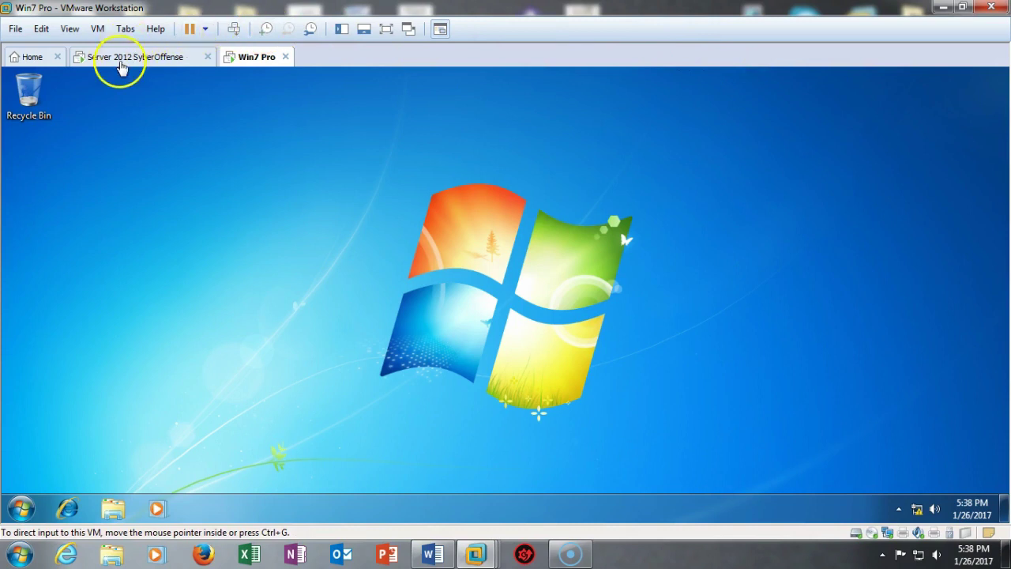
left_click(124, 63)
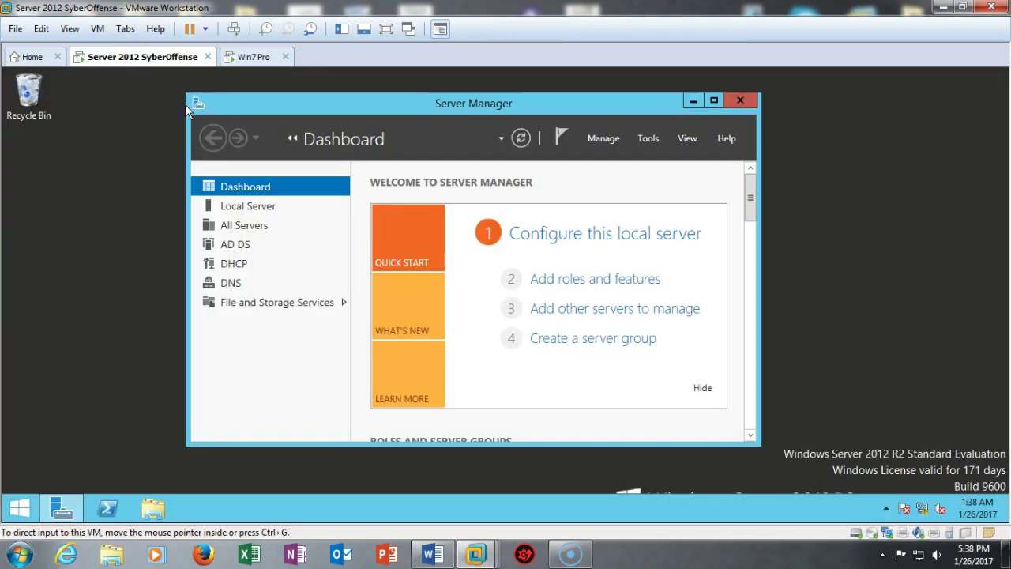
left_click(19, 508)
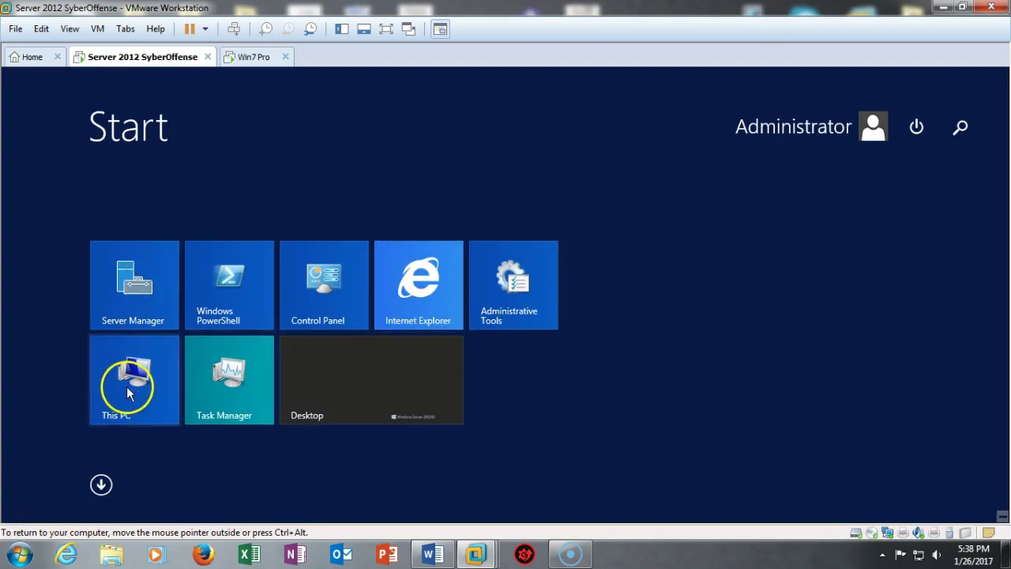
left_click(126, 339)
Browse to C:\UserData\administrator\Documents to find the Test folder.
double_click(395, 330)
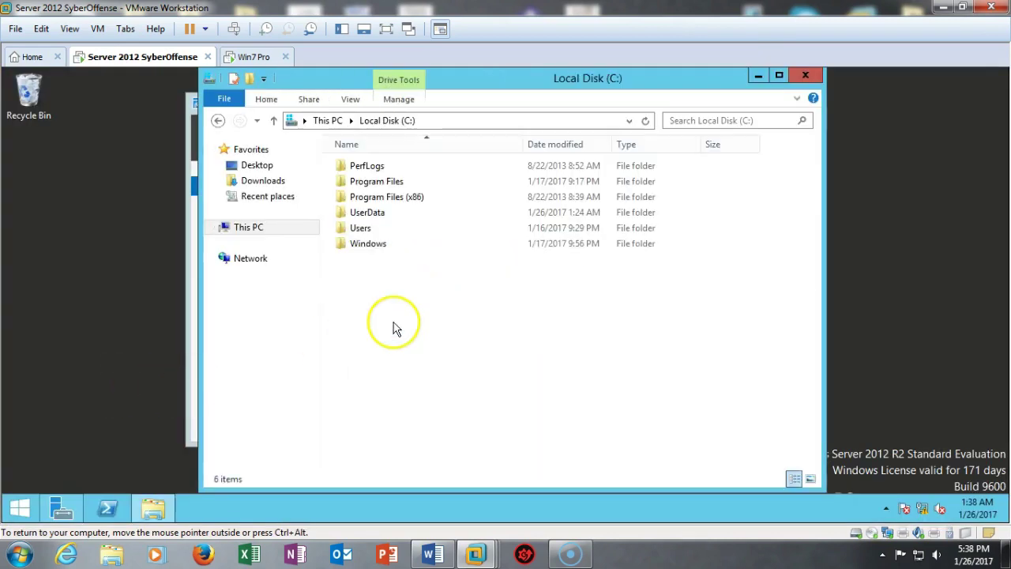
double_click(365, 213)
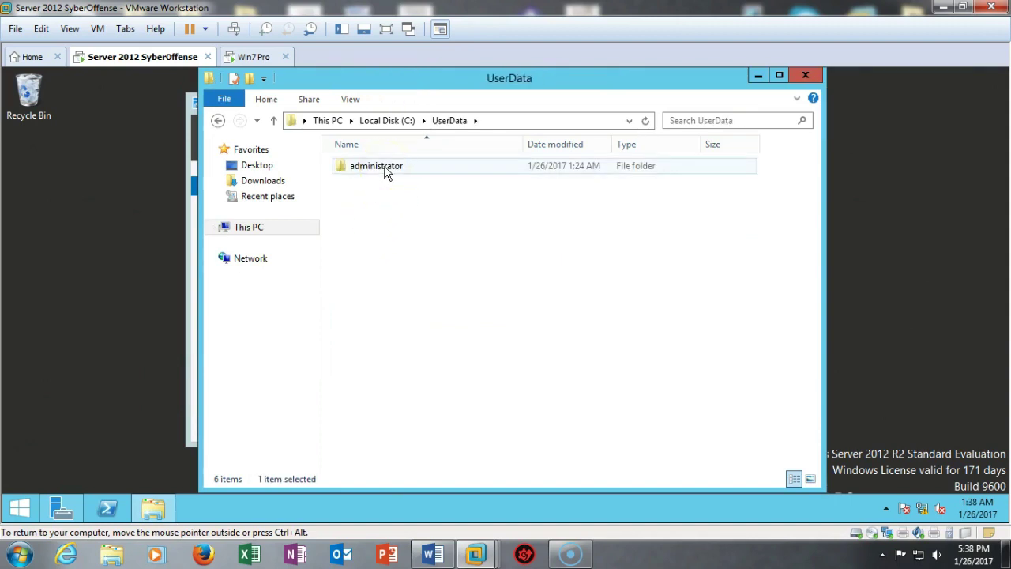
double_click(386, 169)
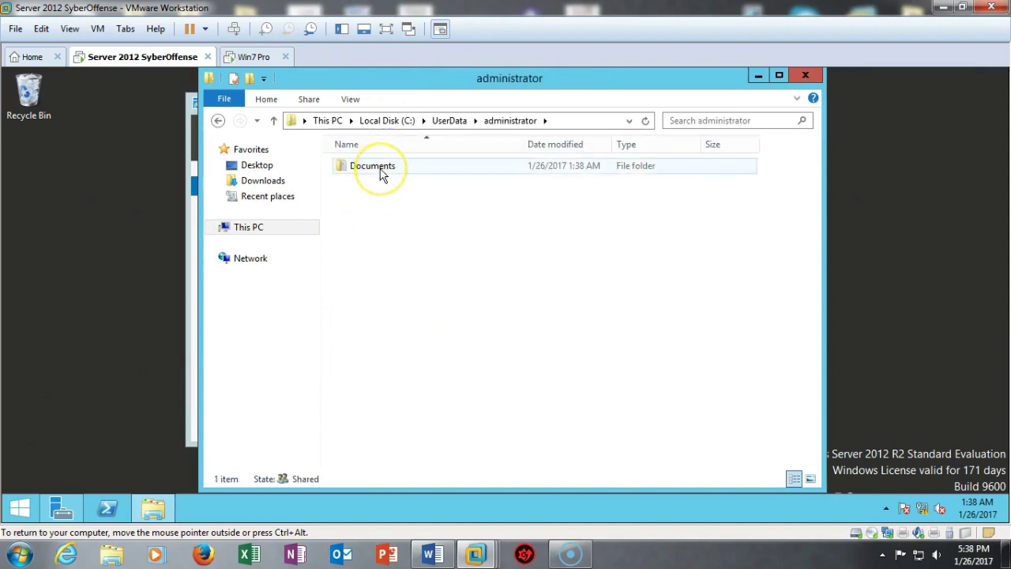
double_click(380, 174)
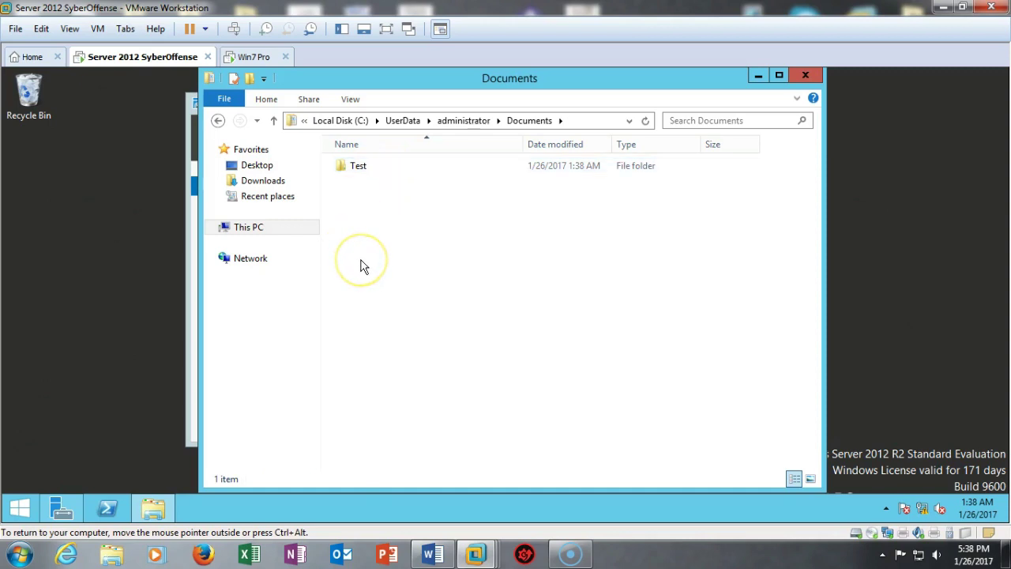